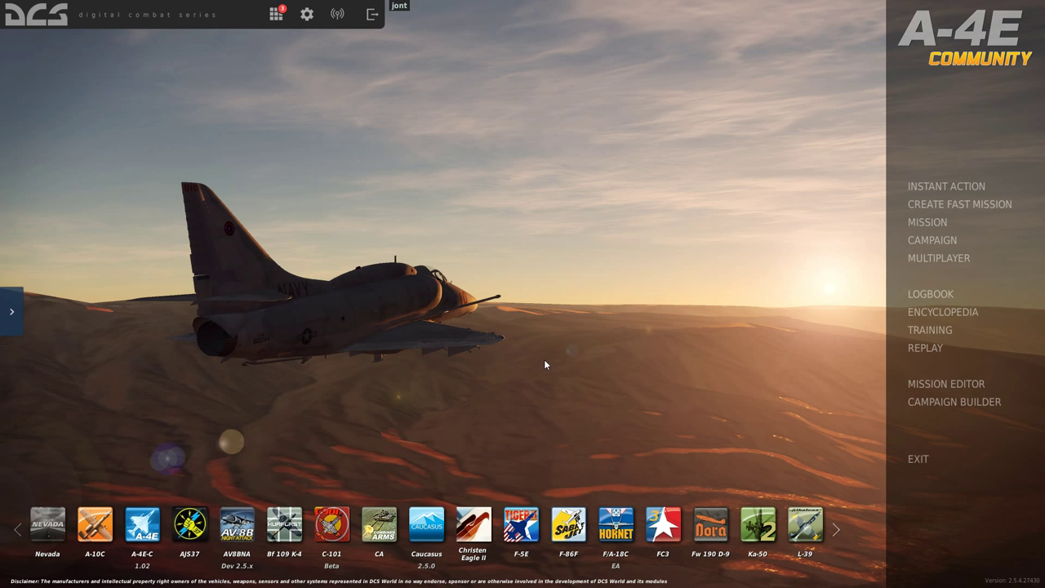
Open the Options Controls page and load the A-10C Real aircraft profile
left_click(308, 15)
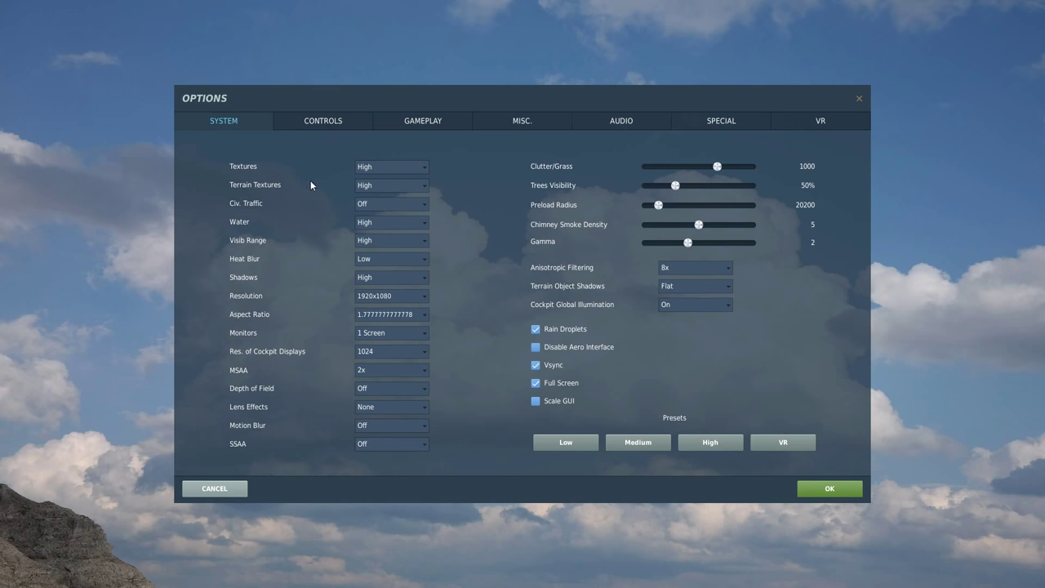
left_click(324, 120)
left_click(251, 140)
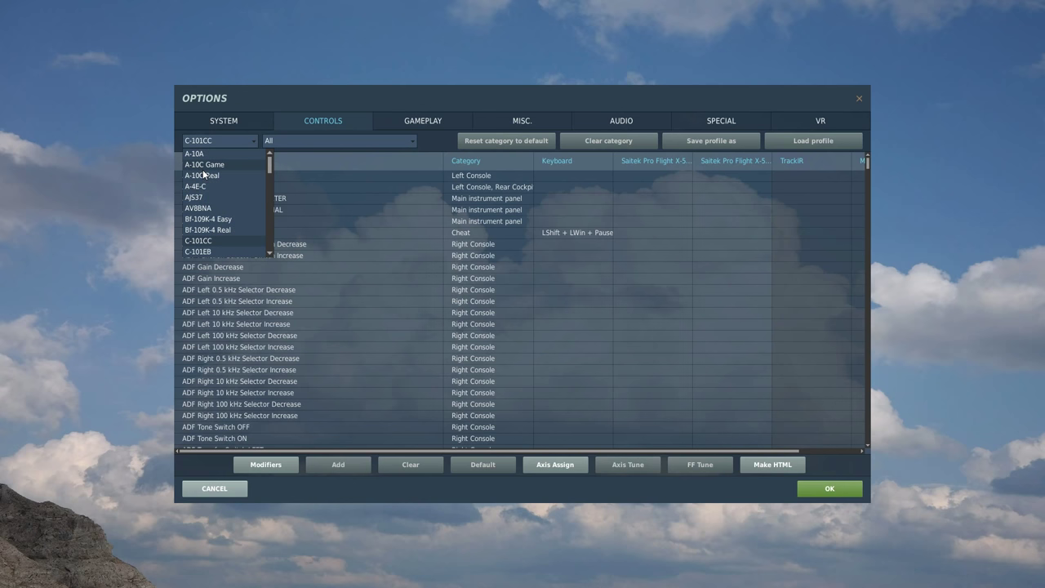
left_click(212, 177)
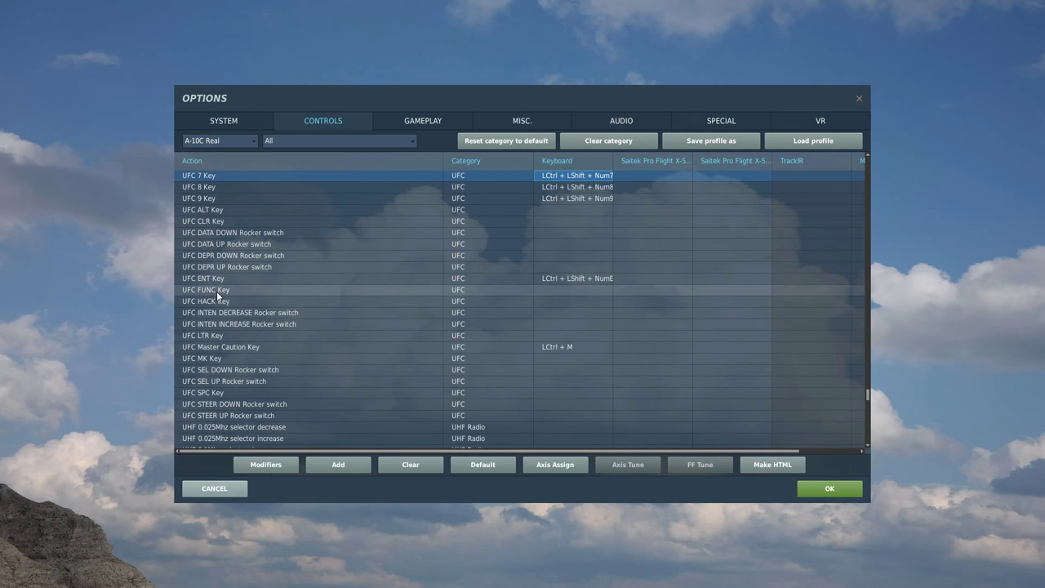
Inspect the UFC rocker rows and the UFC 7 Key keyboard and Saitek binding cells
left_click(224, 404)
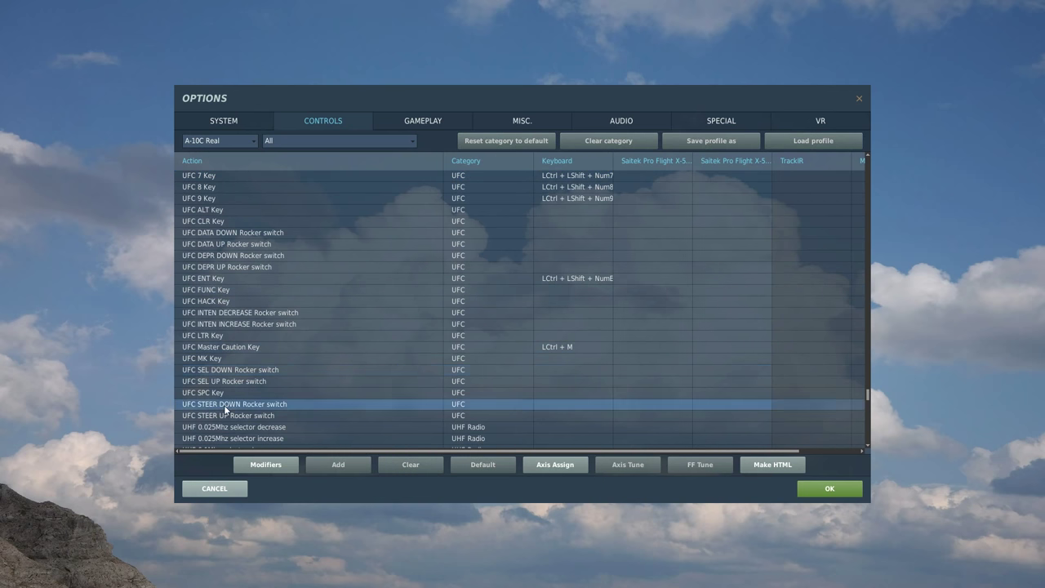
left_click(214, 325)
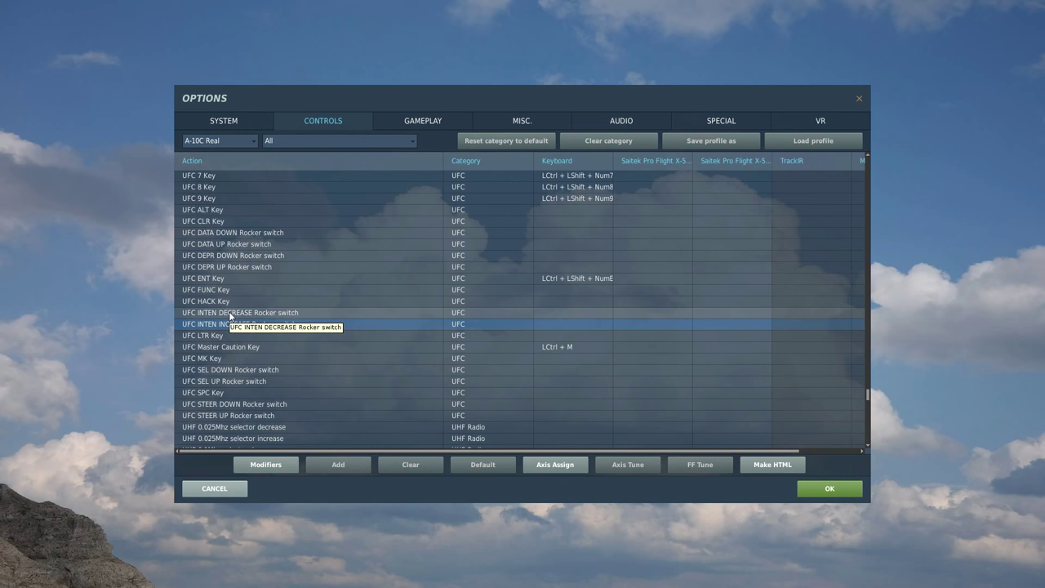
left_click(462, 179)
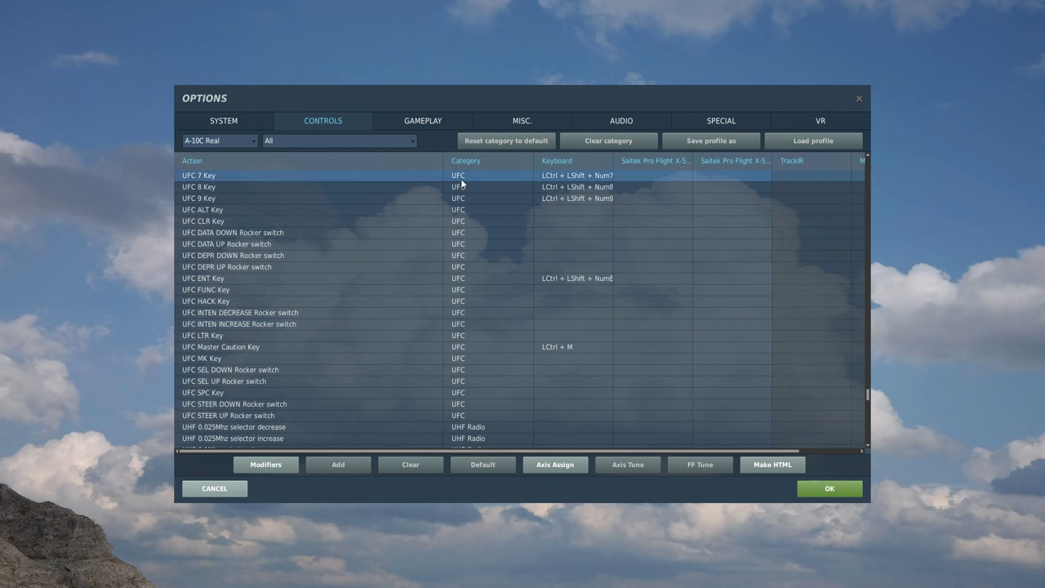
left_click(577, 176)
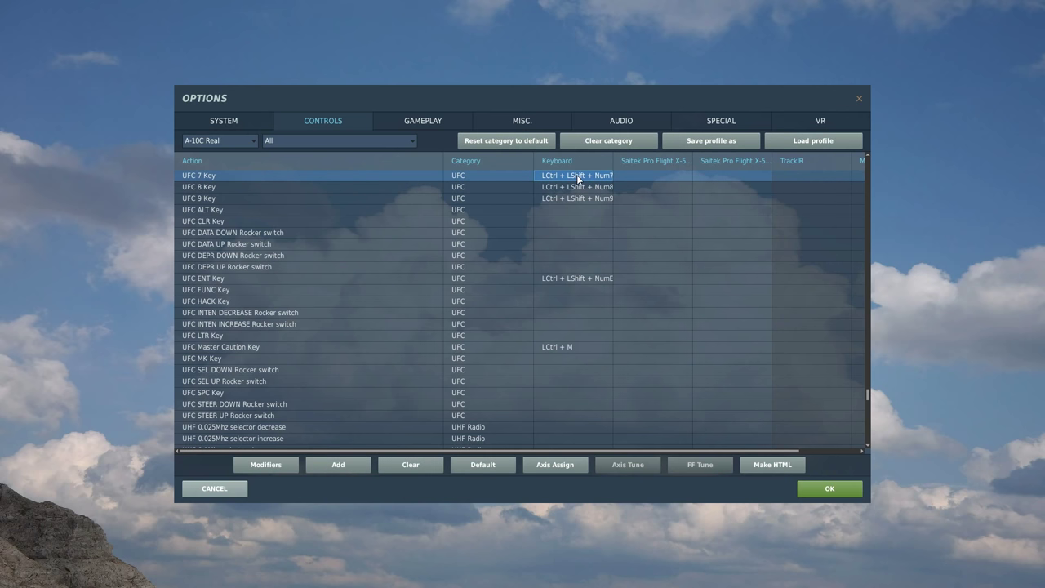
left_click(657, 178)
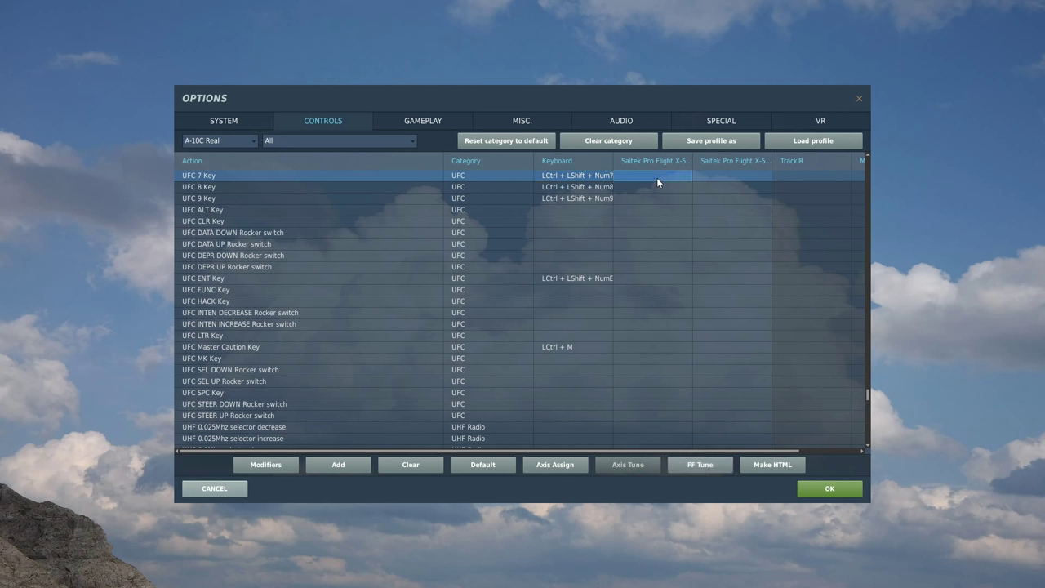
left_click(740, 177)
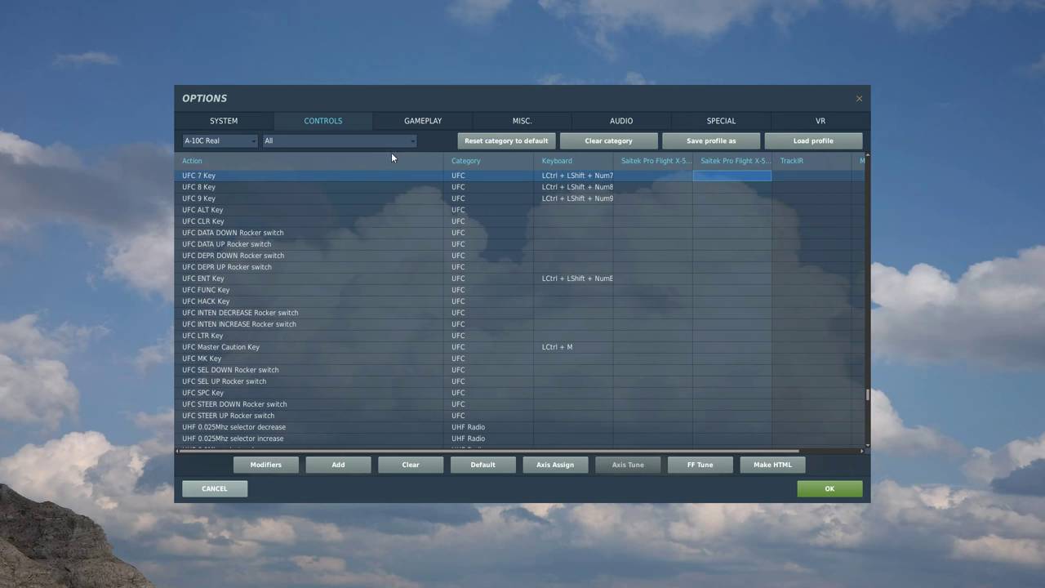
left_click(411, 140)
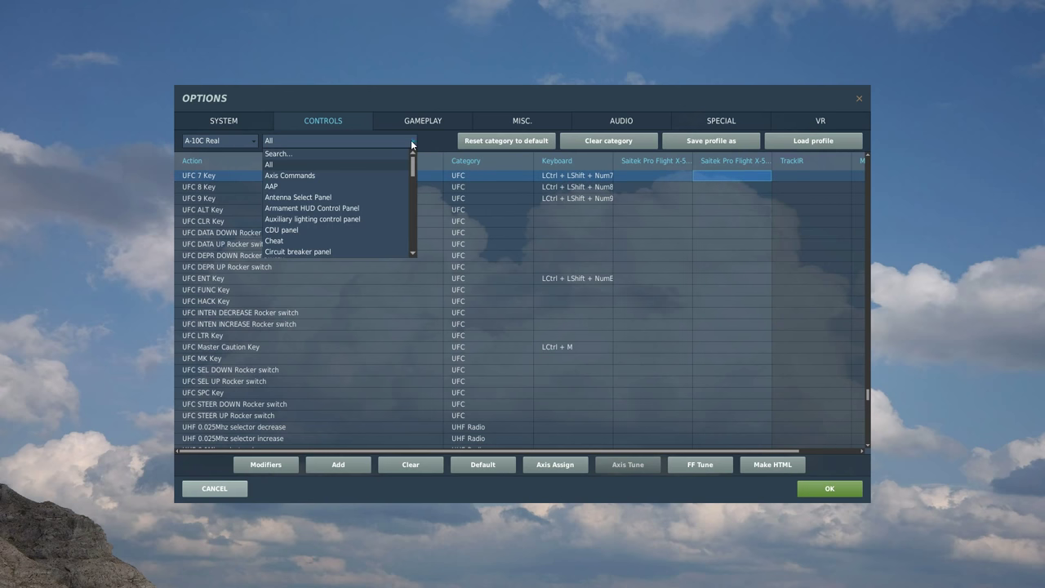
Filter the list to Axis Commands and reconfirm Zoom View on the Saitek's JOY_Z axis
left_click(297, 176)
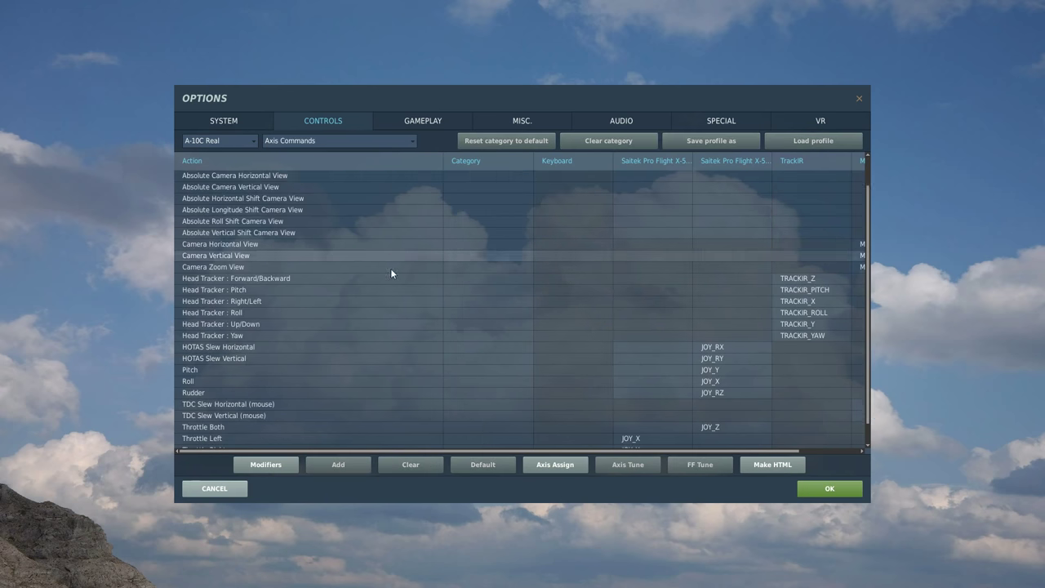
scroll(390, 273, "down", 2)
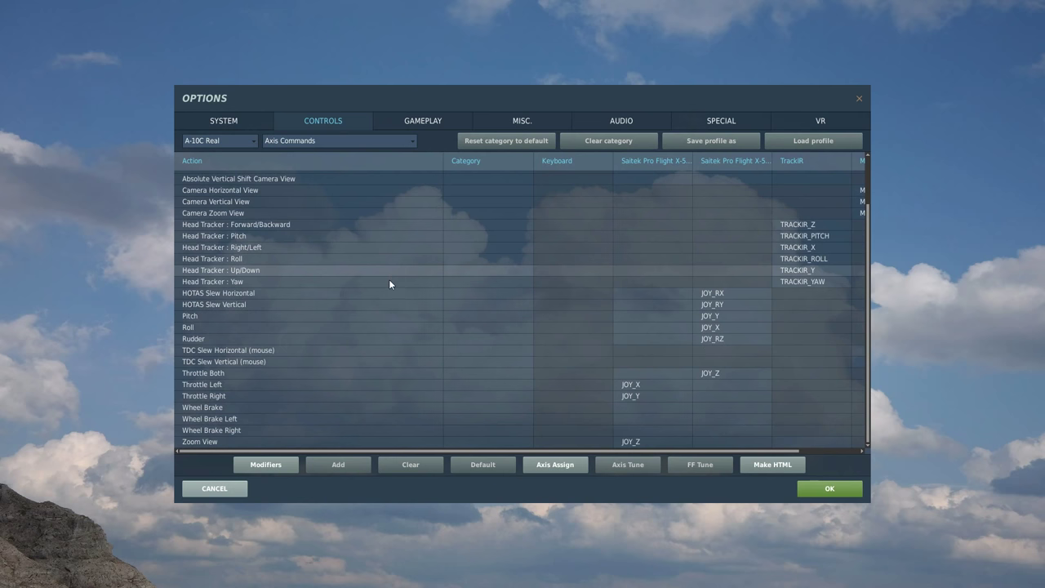
double_click(647, 441)
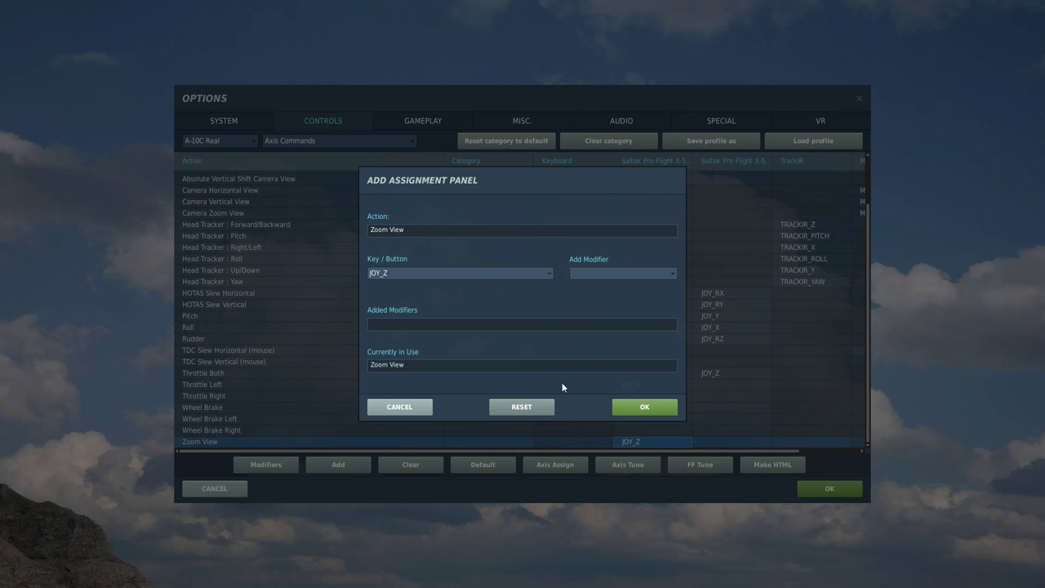
left_click(628, 407)
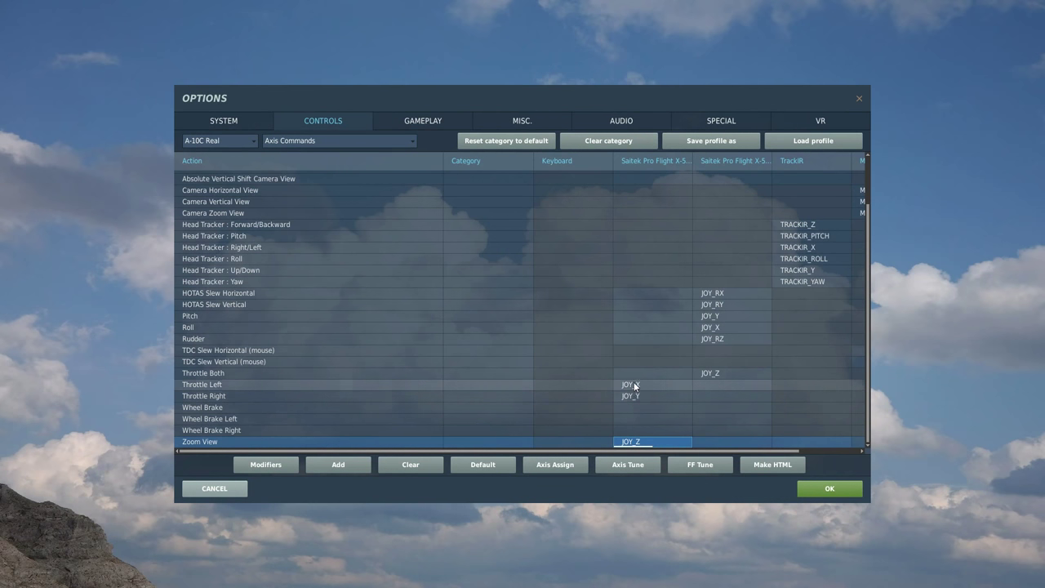
left_click(634, 384)
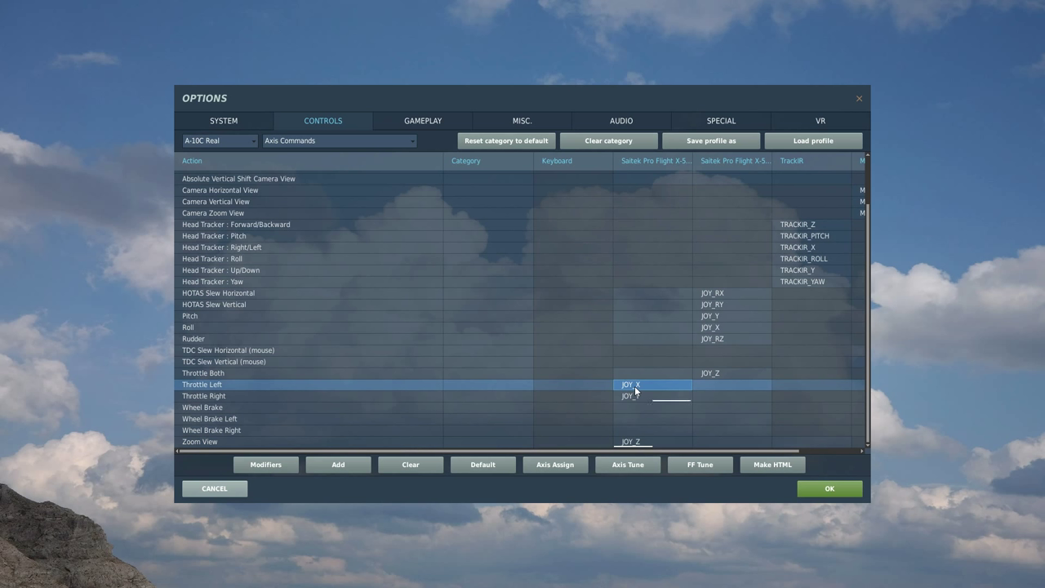
Reconfirm Throttle Left on JOY_X and Throttle Right on JOY_Y
double_click(641, 386)
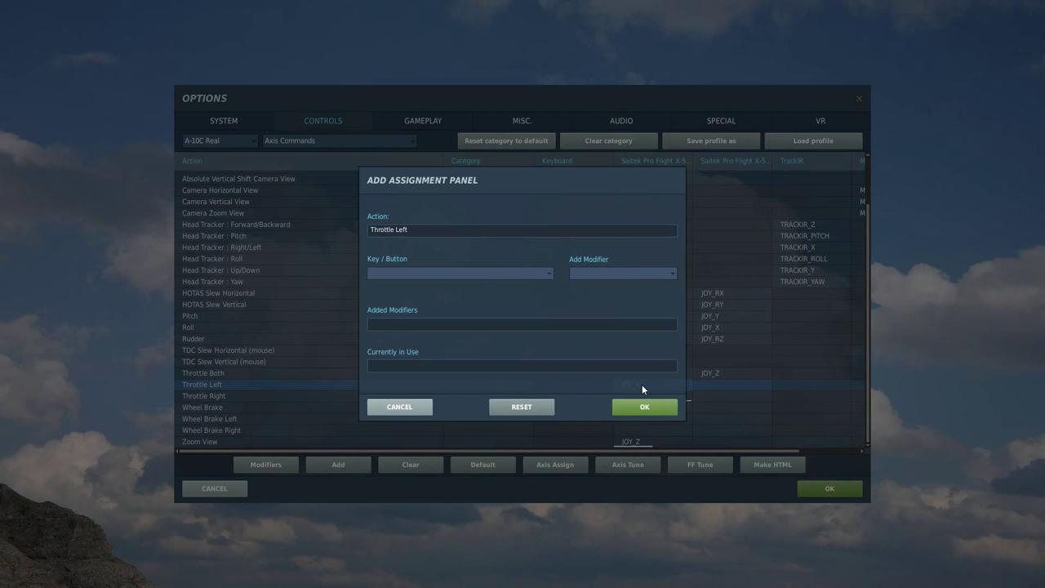
left_click(633, 409)
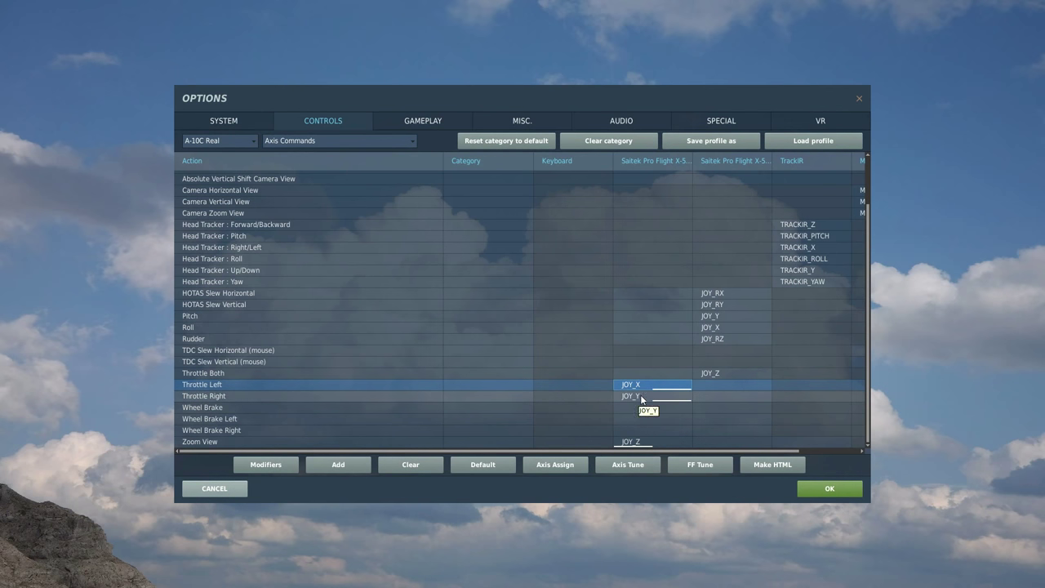
left_click(648, 396)
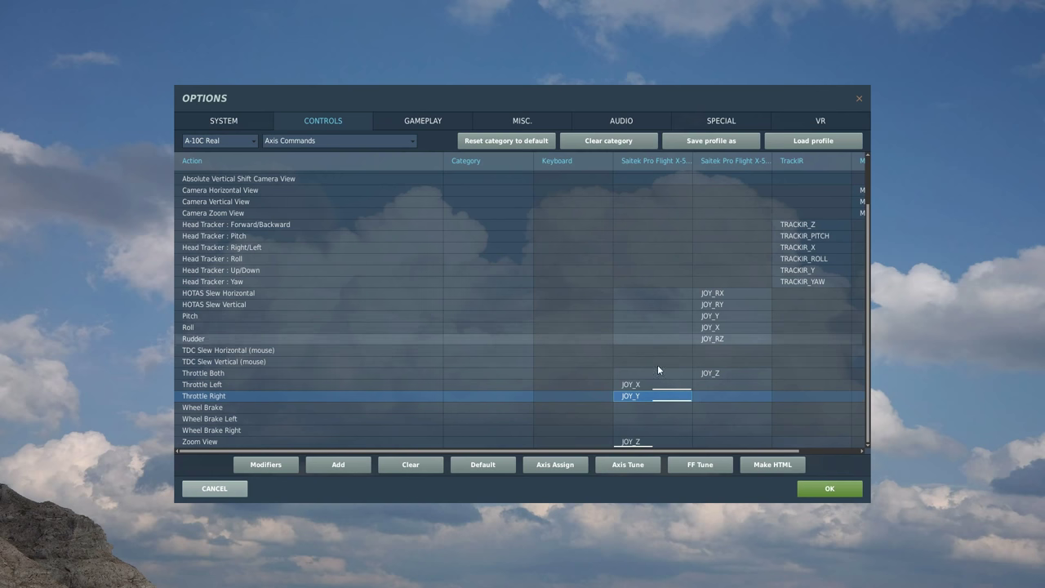
double_click(654, 396)
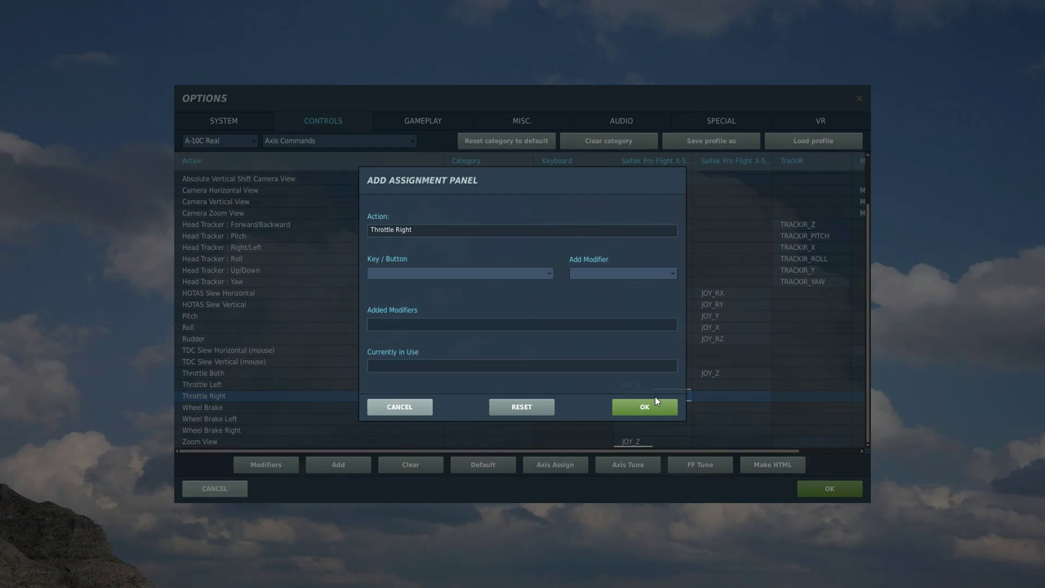
left_click(656, 405)
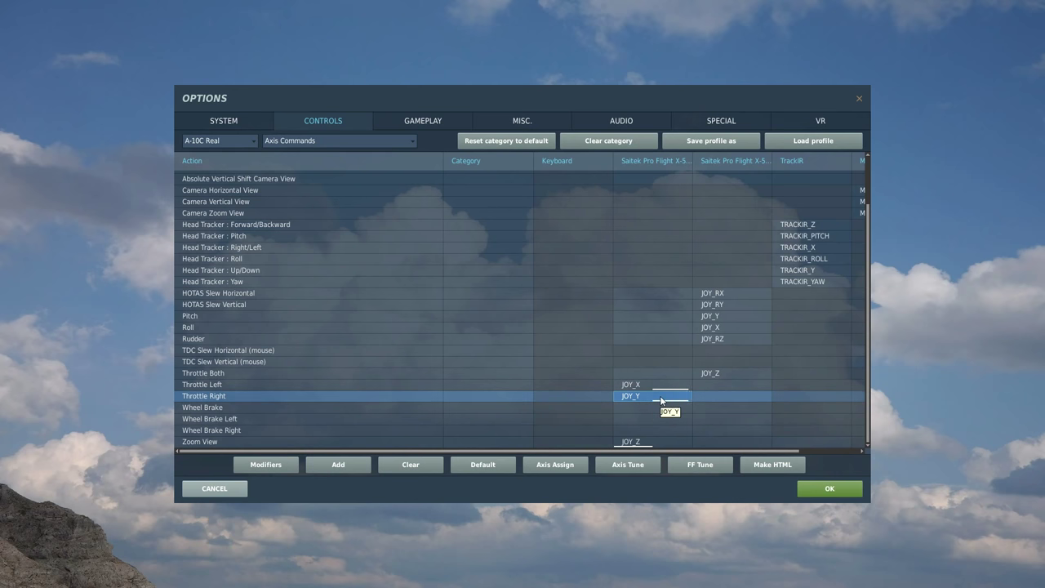
Clear Throttle Both's JOY_Z binding, reconfirm Rudder on JOY_RZ and open its Axis Tune panel
left_click(710, 373)
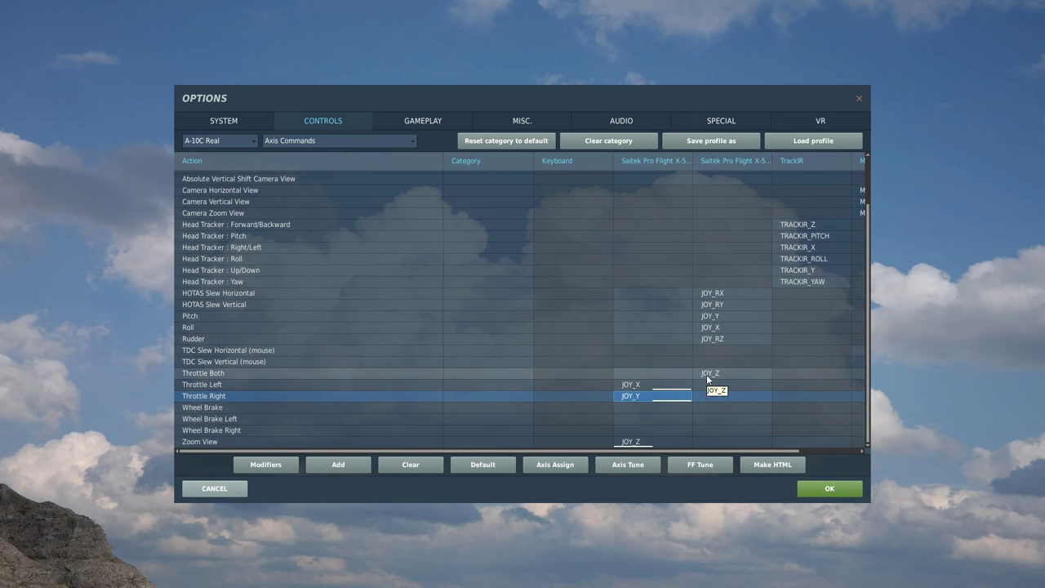
left_click(410, 465)
left_click(741, 342)
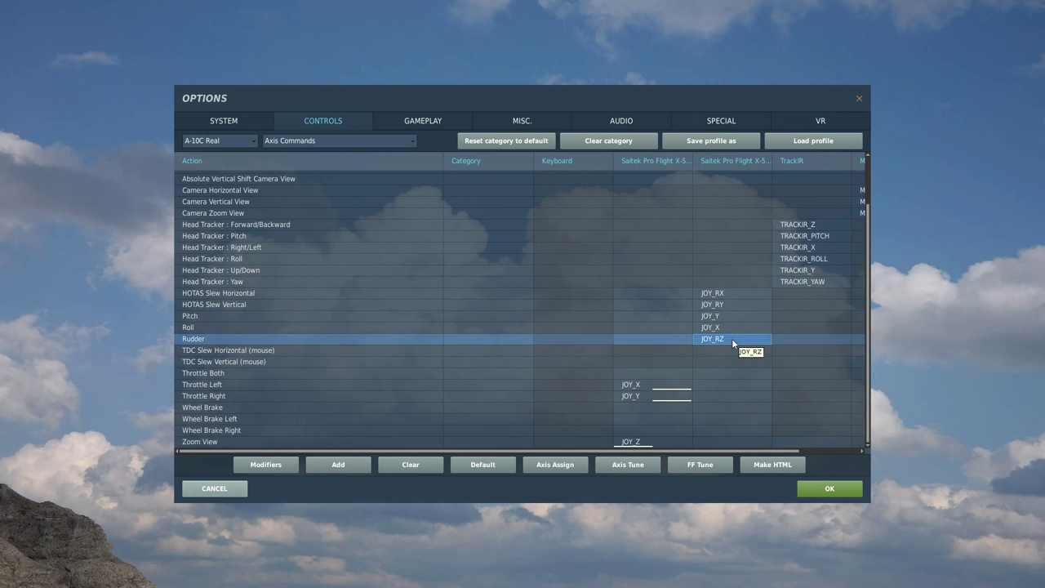
double_click(725, 340)
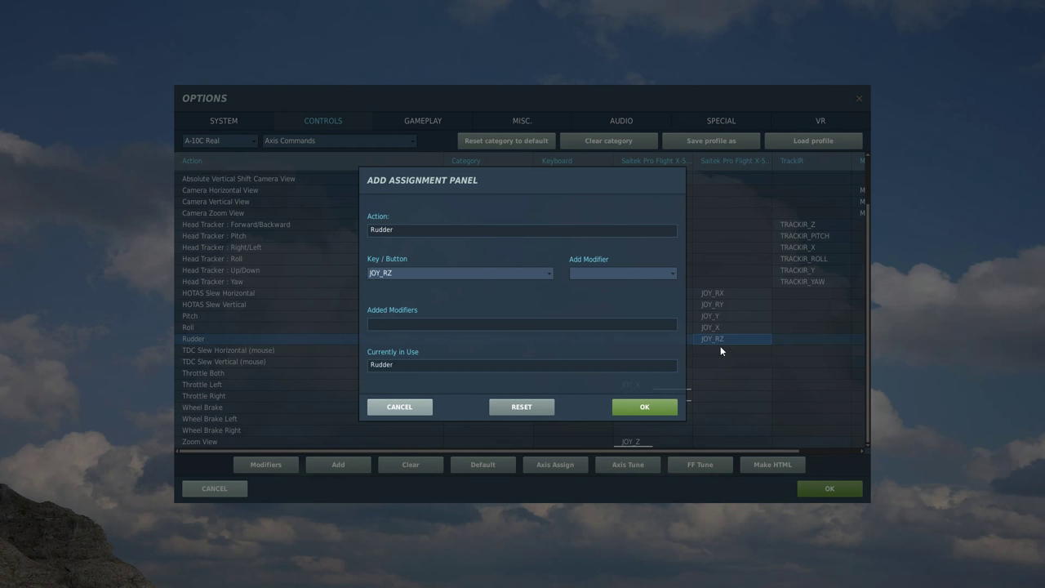
left_click(667, 407)
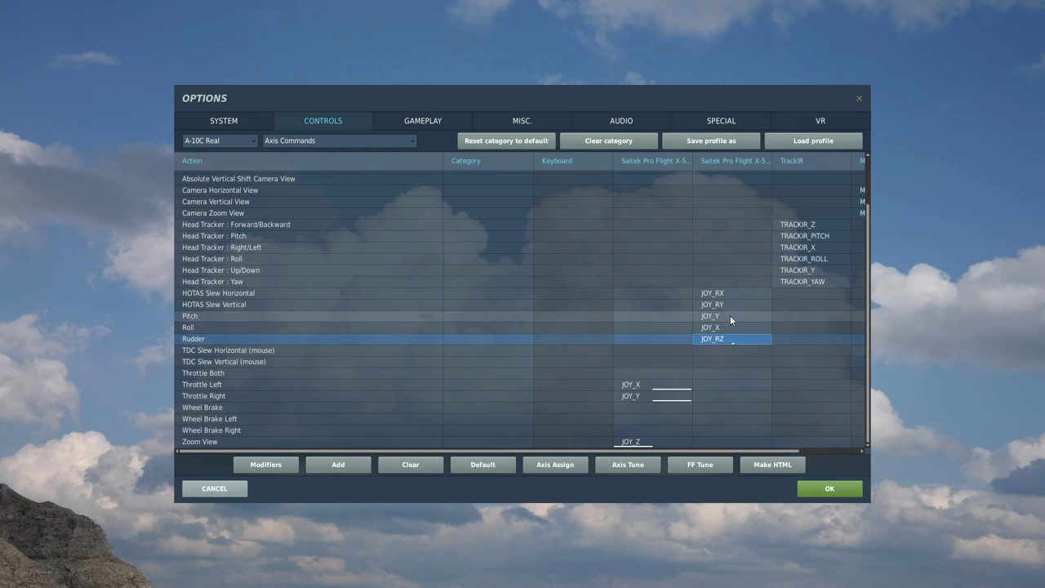
left_click(633, 471)
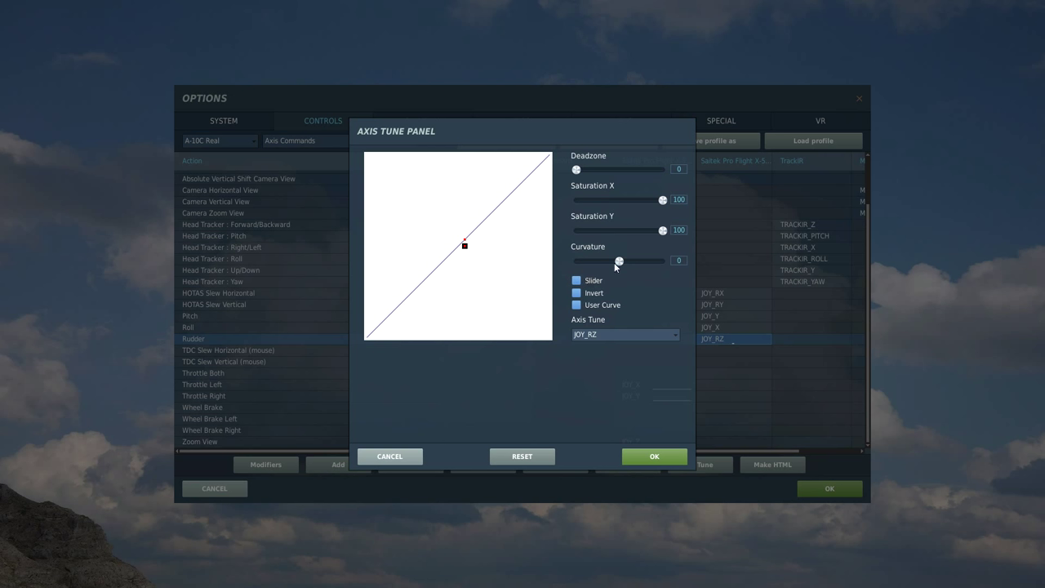
Give the Rudder's JOY_RZ axis deadzone 7 and curvature 25, and apply it
left_click_drag(577, 170, 584, 173)
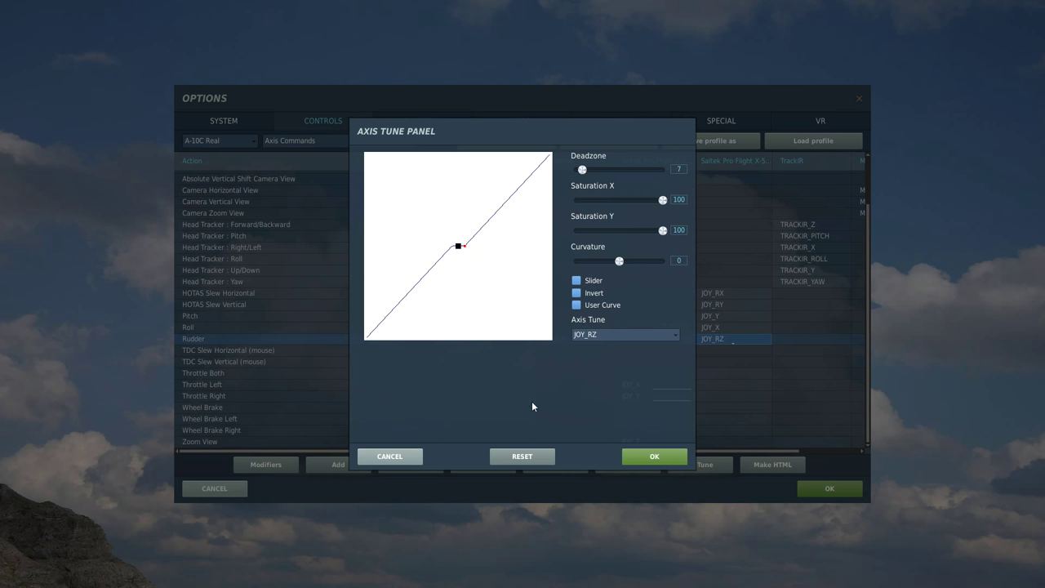
left_click_drag(620, 261, 625, 263)
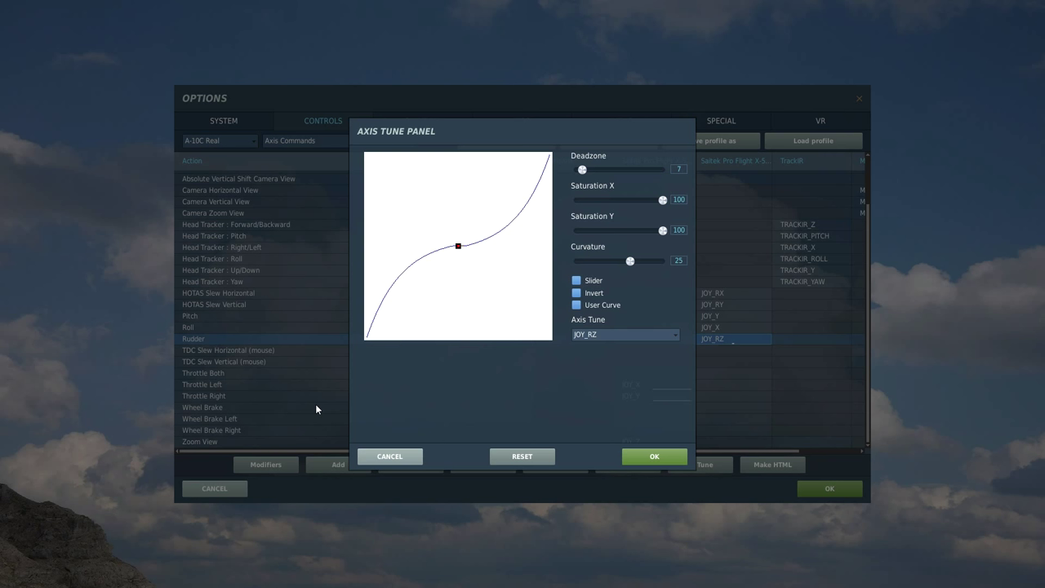
left_click(666, 458)
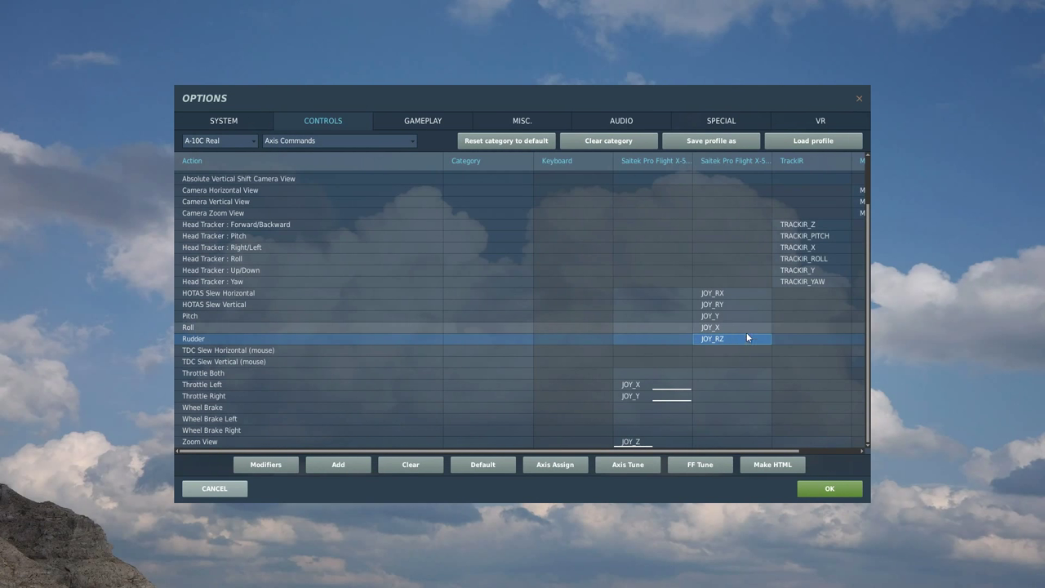
Reconfirm Roll on JOY_X and set its axis curvature to 25
left_click(735, 328)
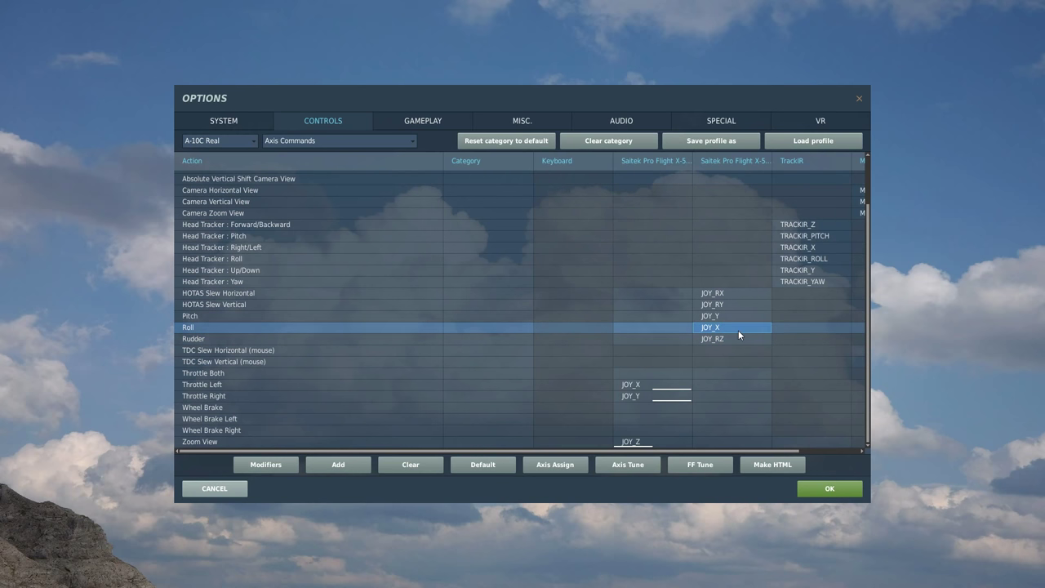
double_click(735, 329)
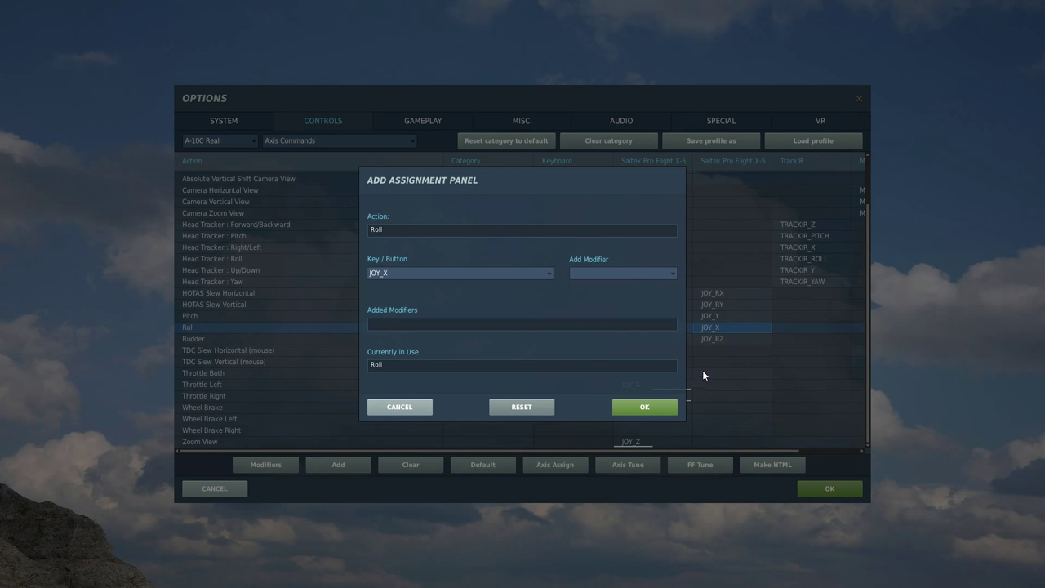
left_click(647, 406)
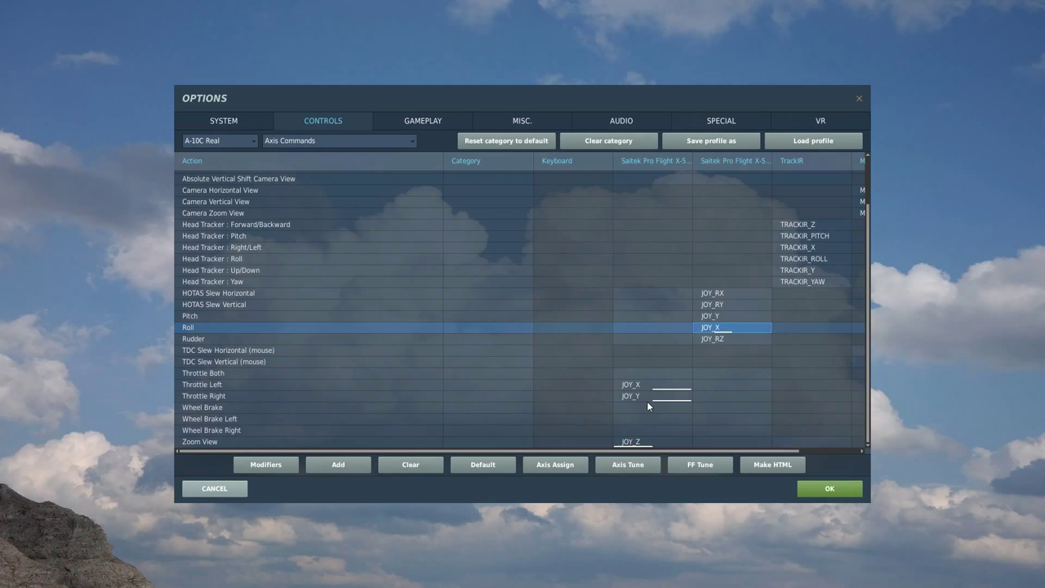
left_click(625, 467)
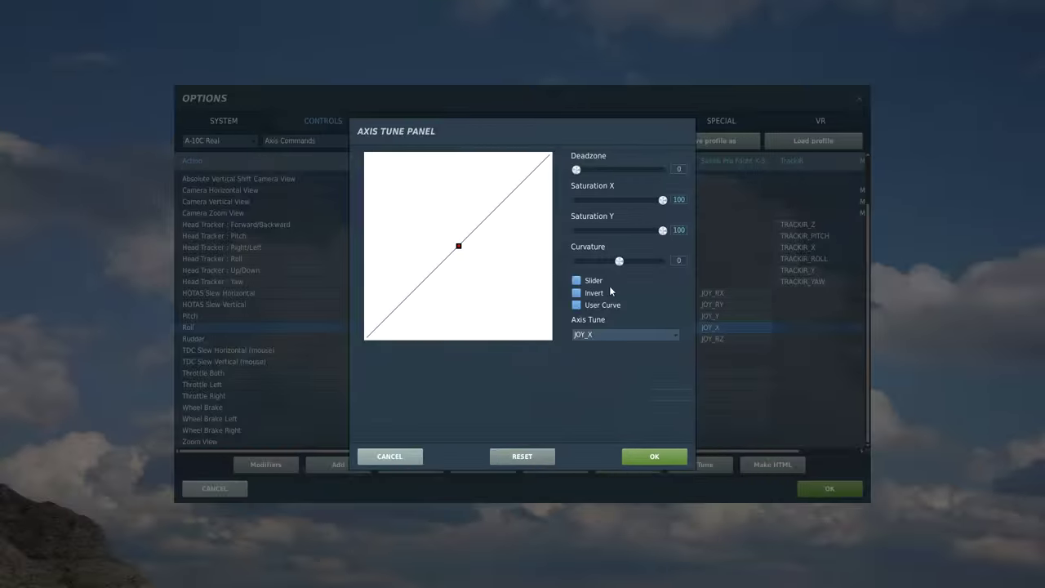
left_click_drag(619, 263, 630, 266)
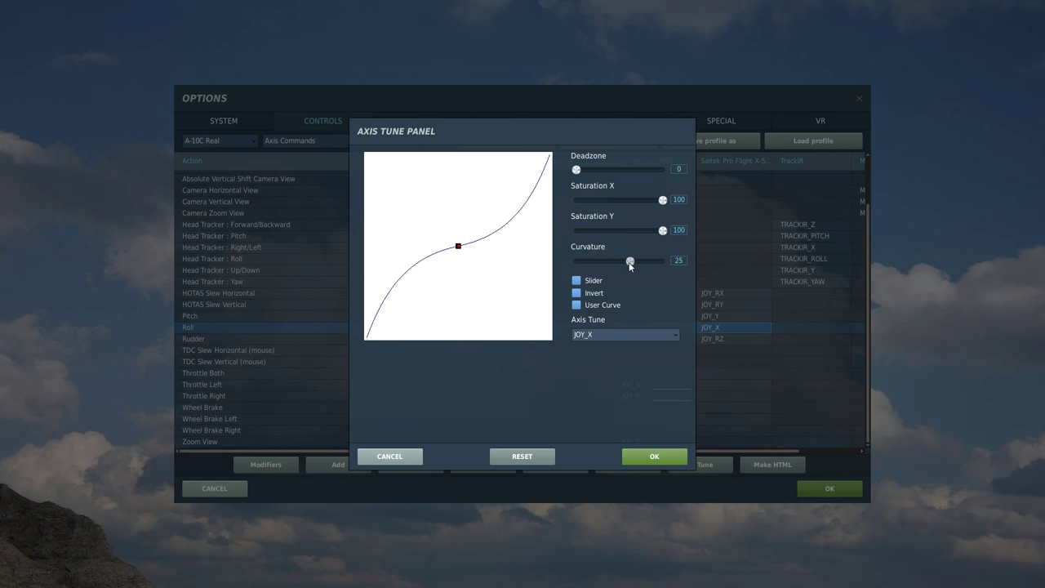
left_click(658, 454)
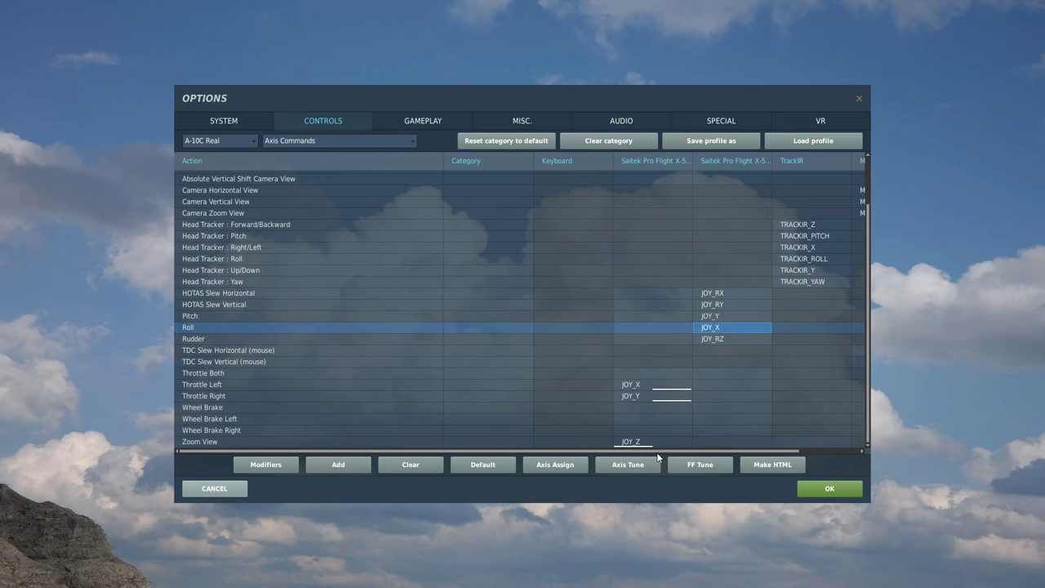
double_click(723, 318)
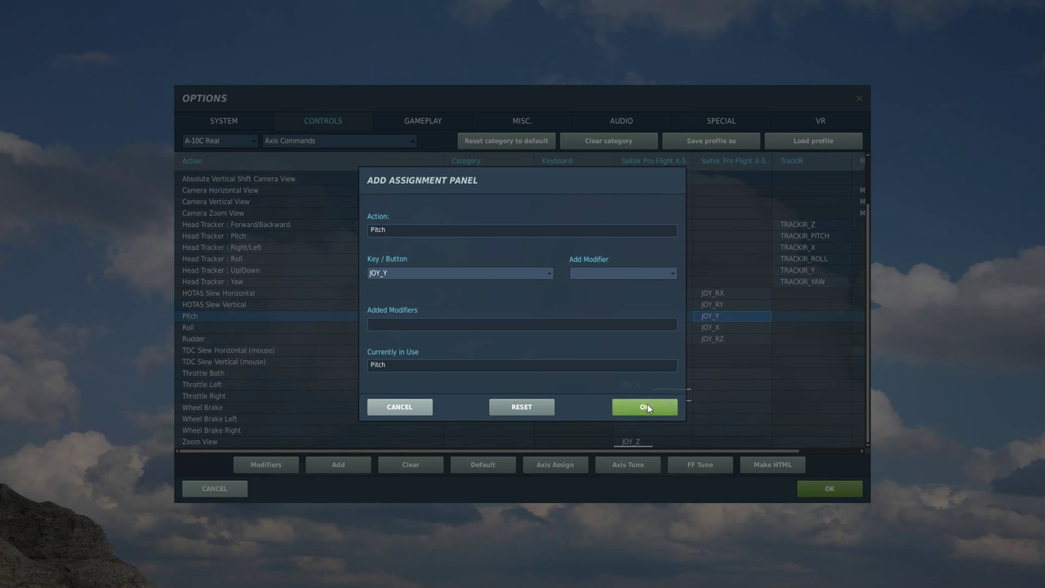
Confirm Pitch on JOY_Y and set its axis curvature to 25
left_click(617, 405)
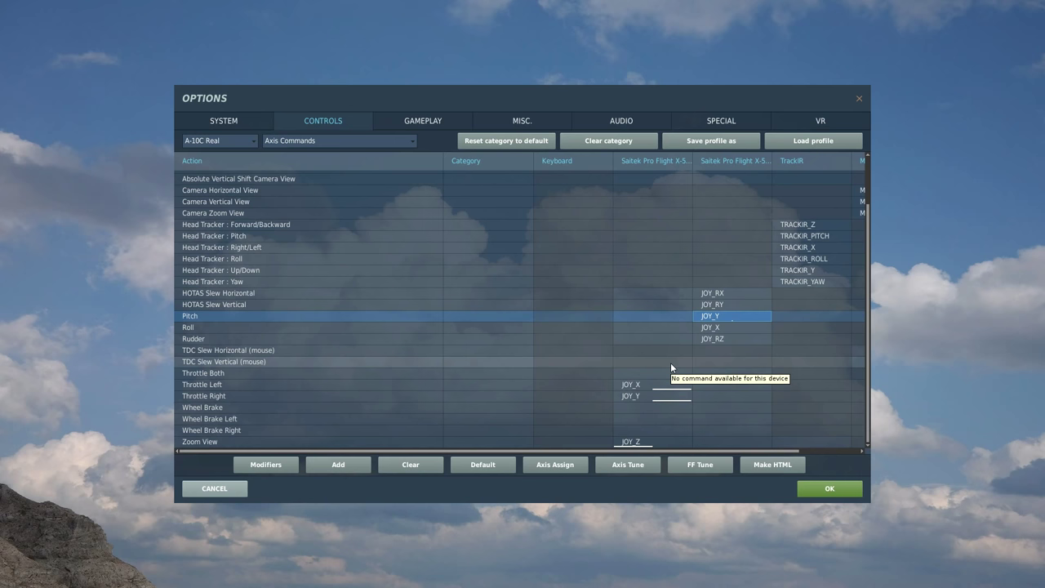
left_click(628, 465)
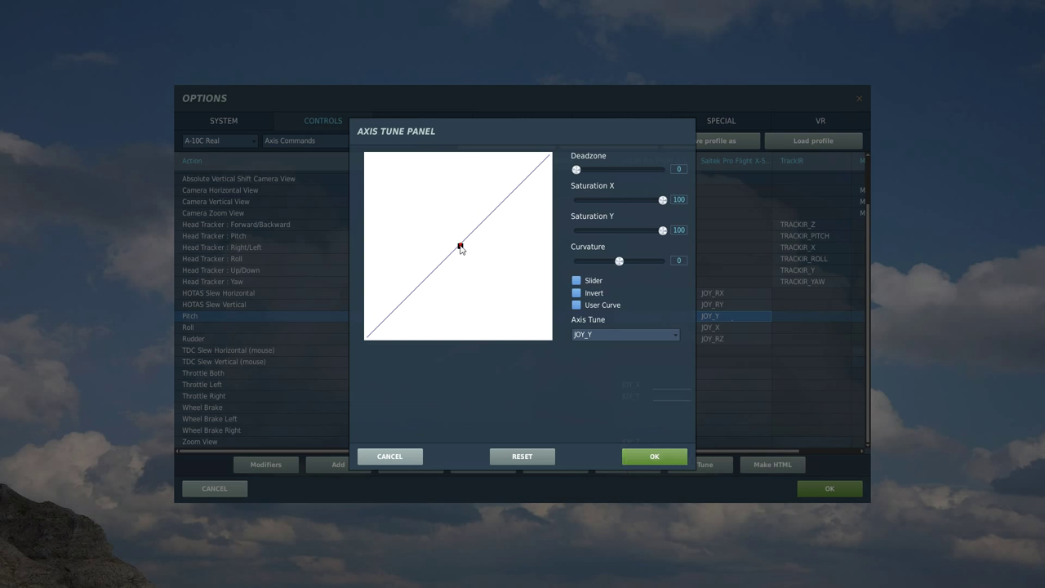
left_click_drag(612, 259, 629, 260)
left_click(649, 454)
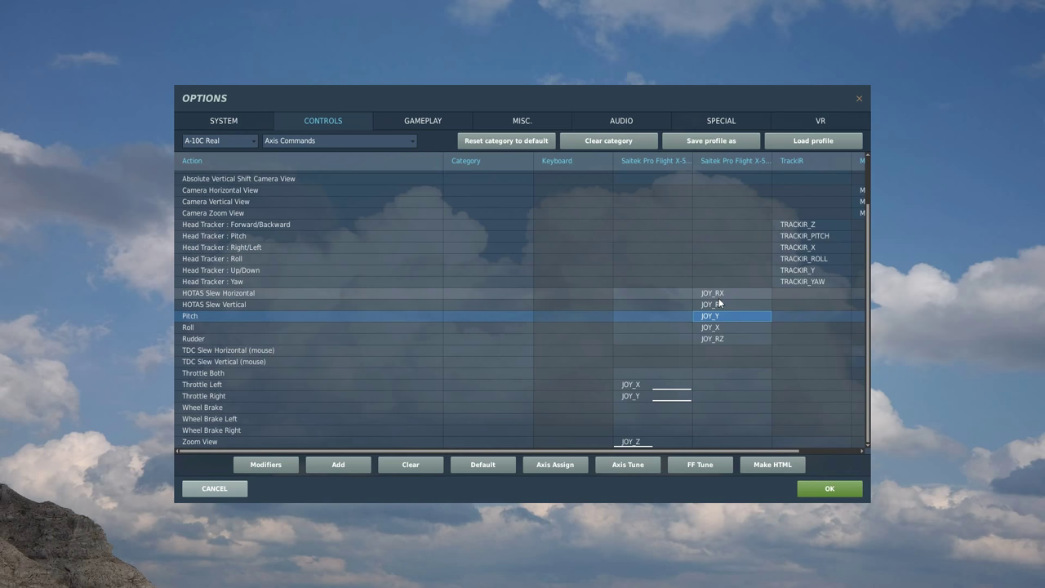
Reconfirm HOTAS Slew Horizontal on the Saitek's JOY_RX axis
left_click(250, 294)
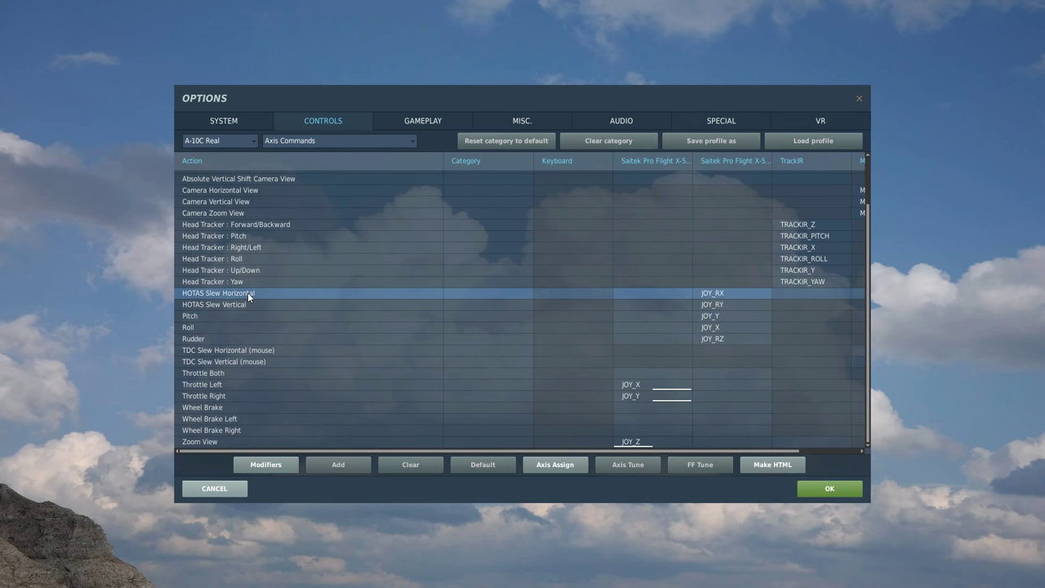
double_click(731, 295)
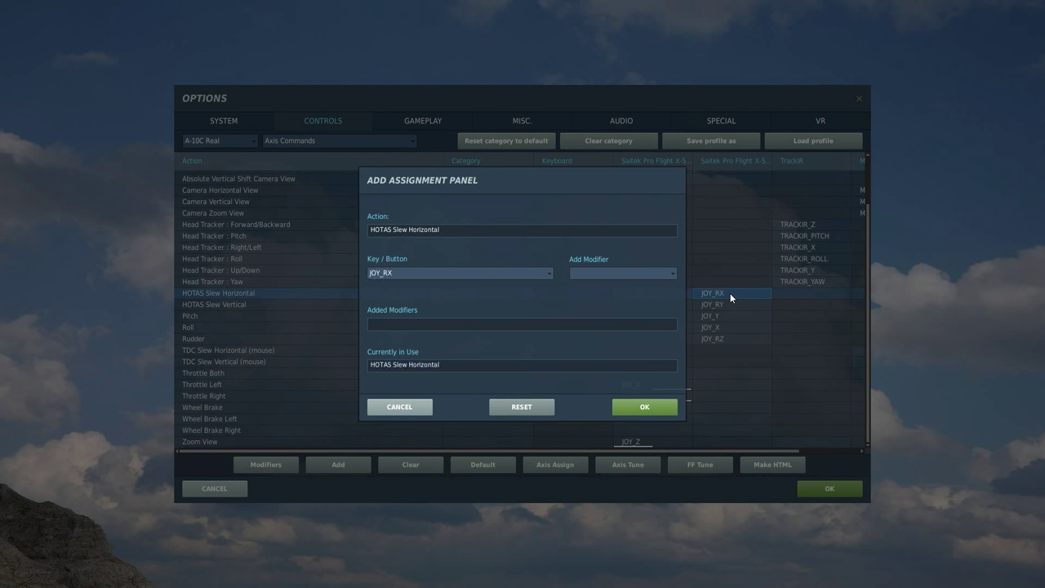
left_click(640, 406)
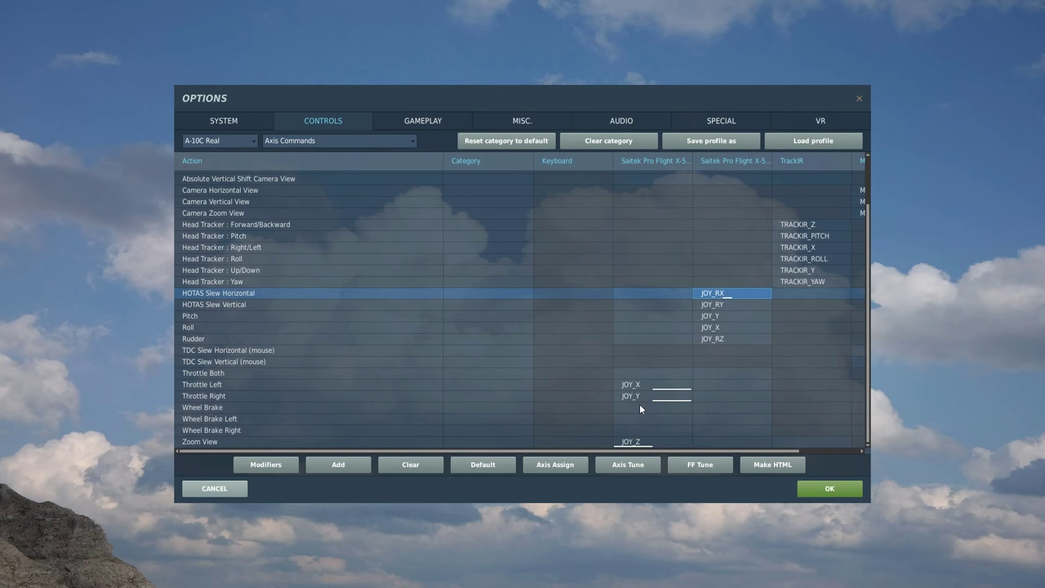
Tune JOY_RX to curvature 8, deadzone 6, and Saturation X and Y of 36
left_click(620, 465)
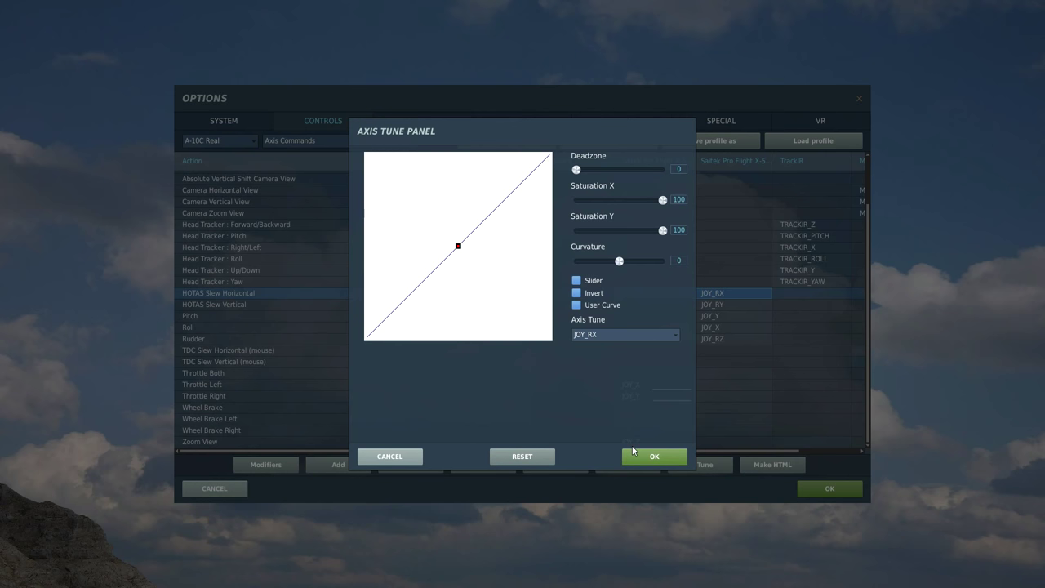
left_click_drag(617, 266, 622, 262)
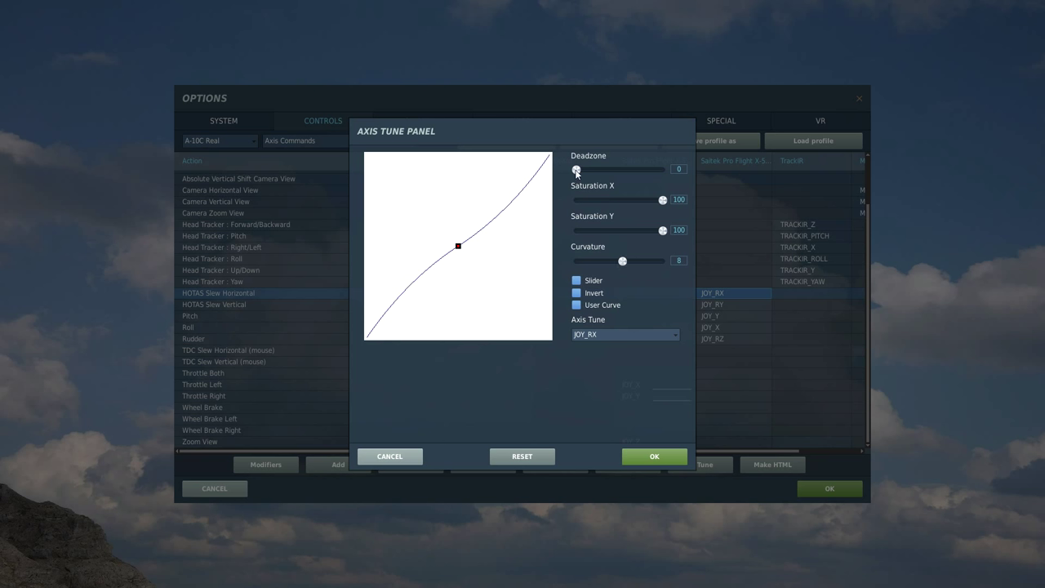
left_click_drag(576, 171, 582, 174)
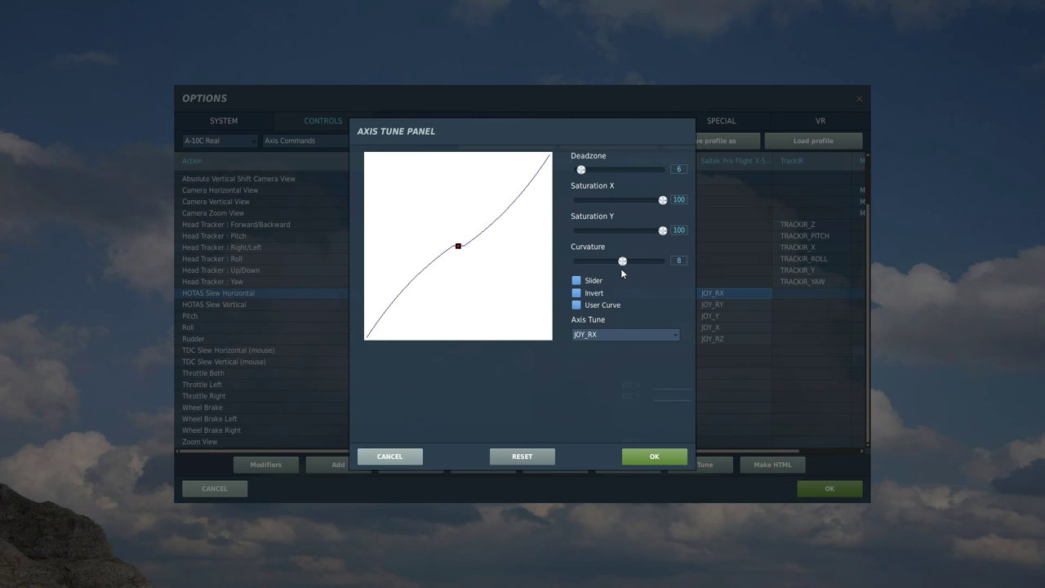
left_click_drag(663, 200, 619, 205)
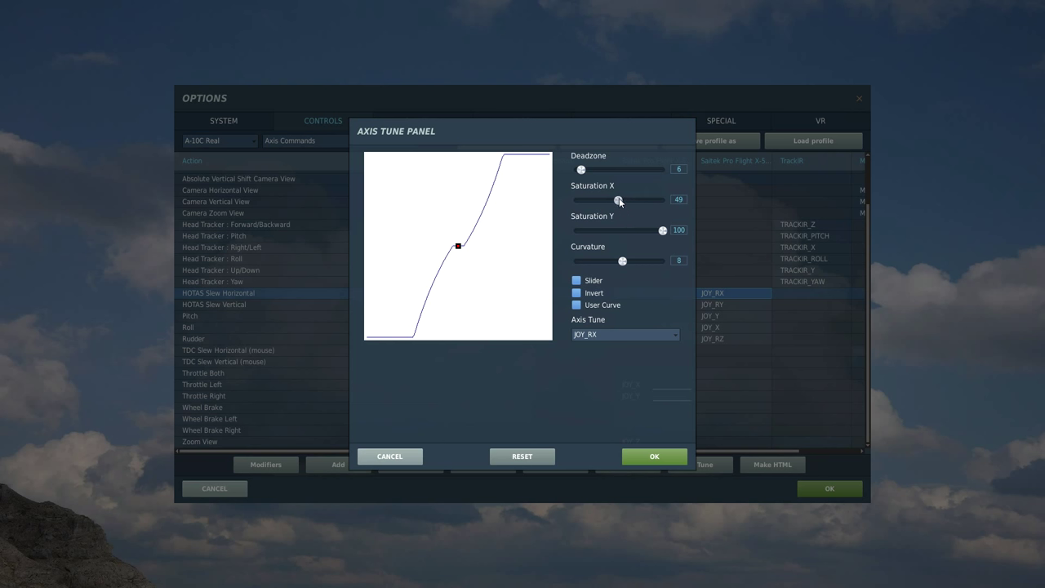
left_click_drag(619, 200, 609, 208)
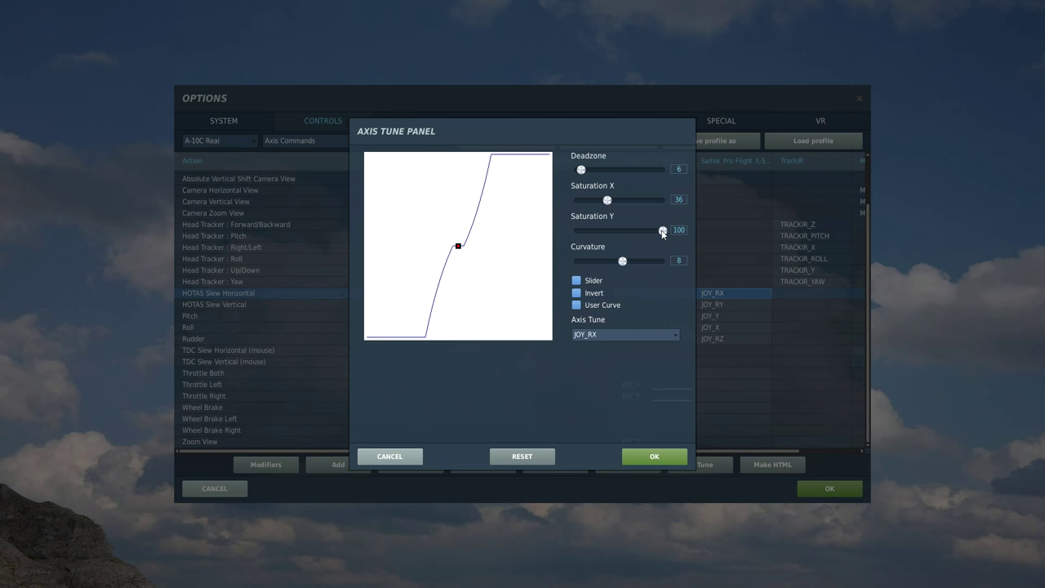
left_click_drag(663, 230, 607, 234)
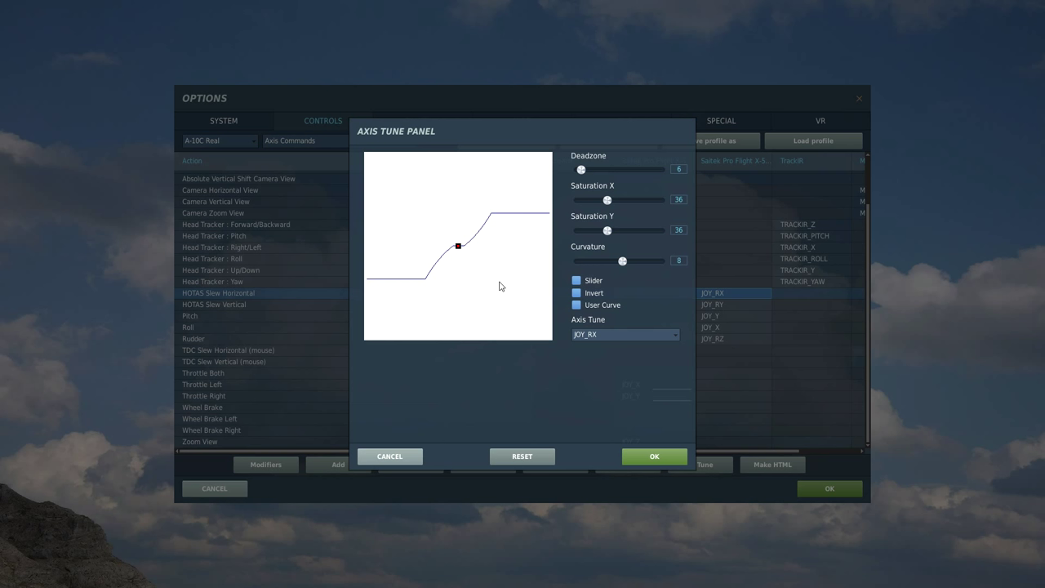
left_click(653, 462)
Confirm HOTAS Slew Vertical on JOY_RY and give it deadzone 6 with lowered Saturation Y
double_click(728, 305)
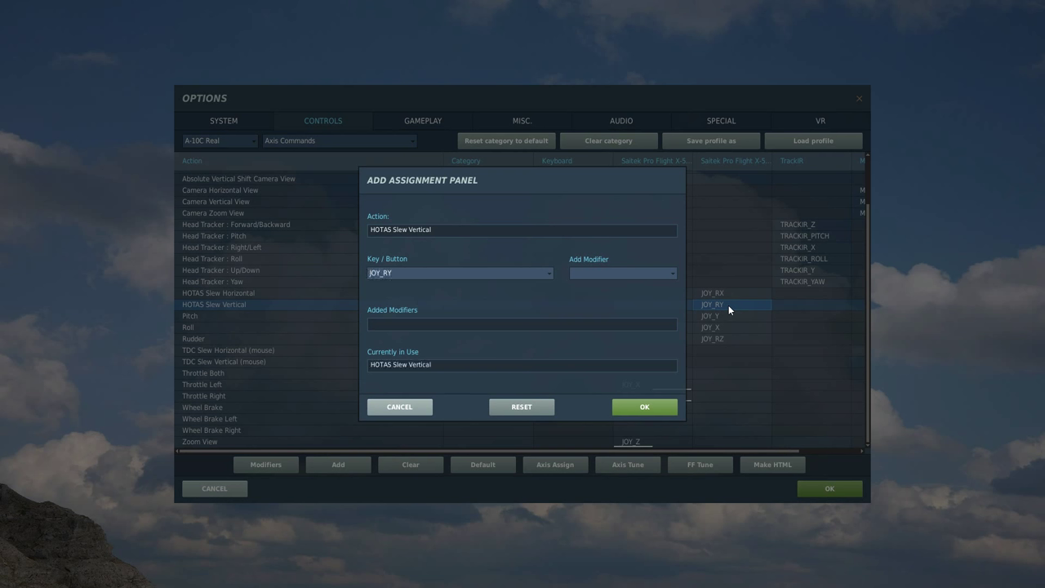
left_click(650, 407)
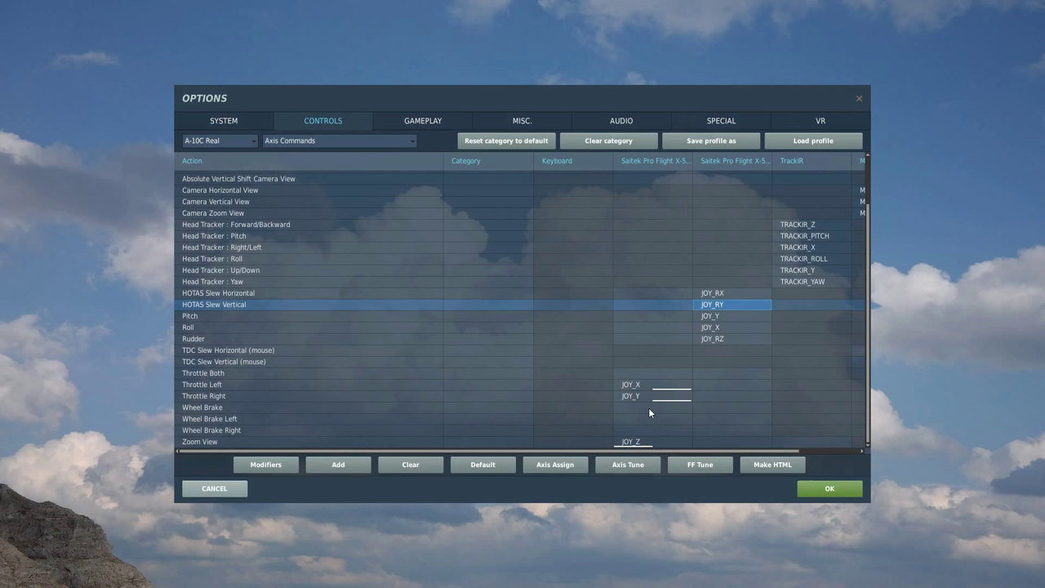
left_click(618, 465)
left_click_drag(576, 170, 581, 170)
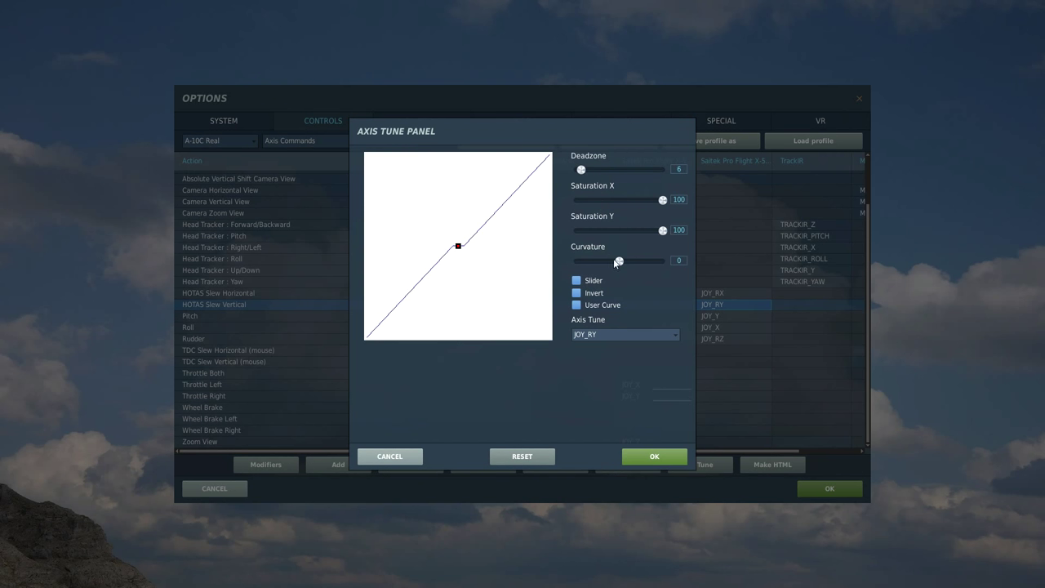
left_click_drag(662, 231, 611, 232)
left_click(647, 464)
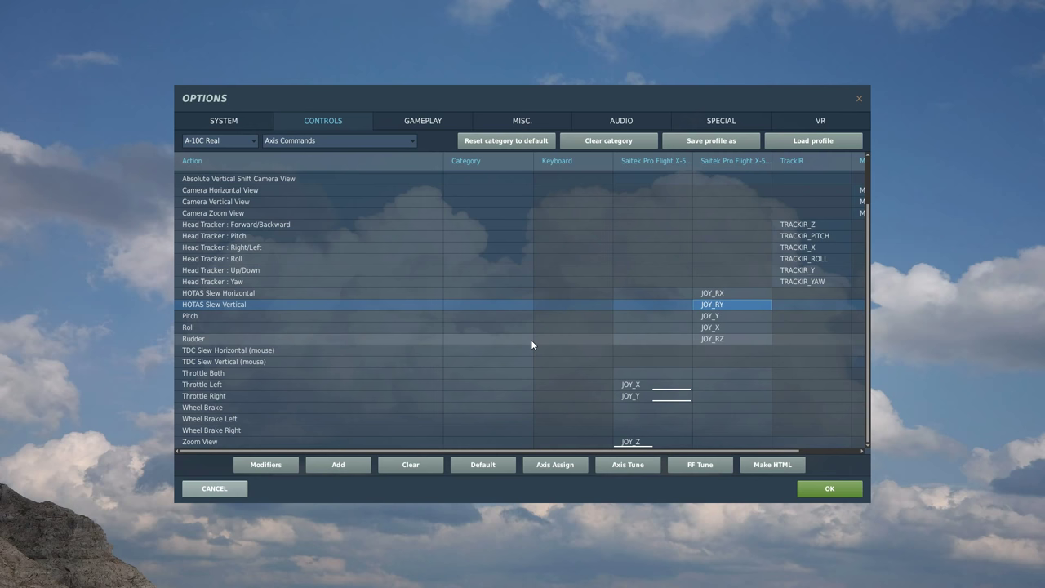
Switch the controls list to search mode and filter it by 'flap'
left_click(413, 142)
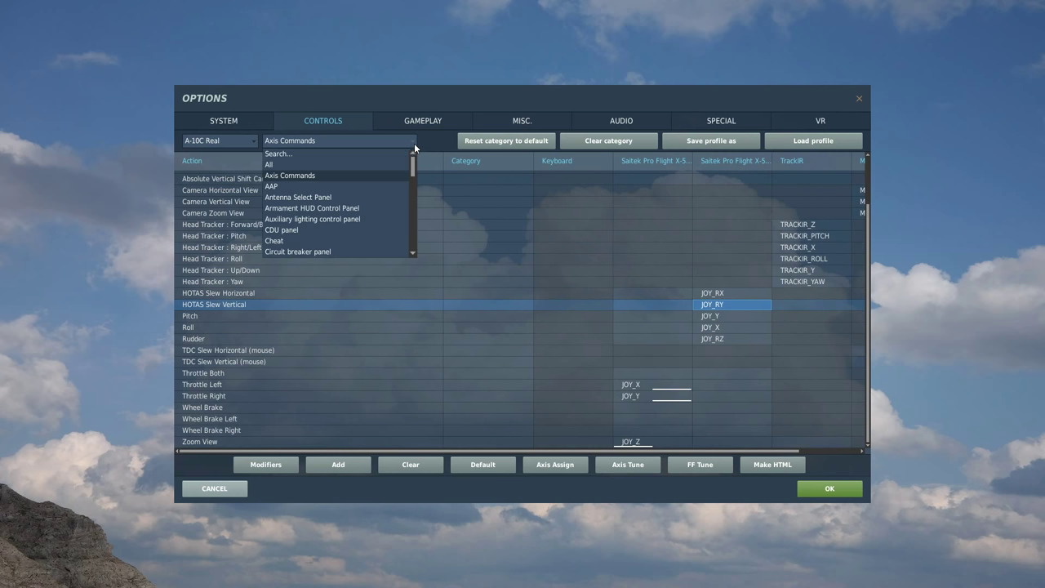
left_click(280, 154)
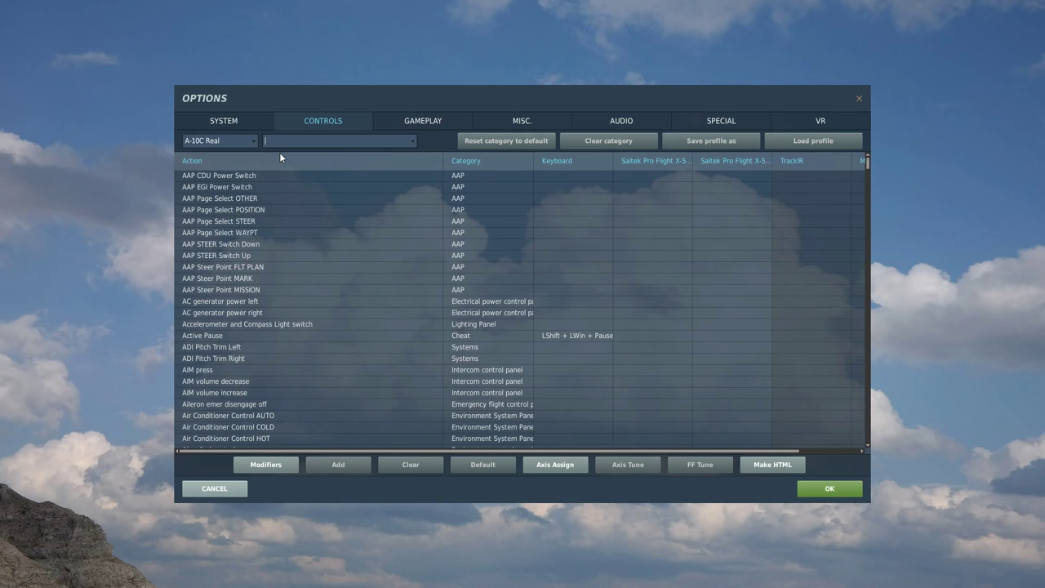
type("flap")
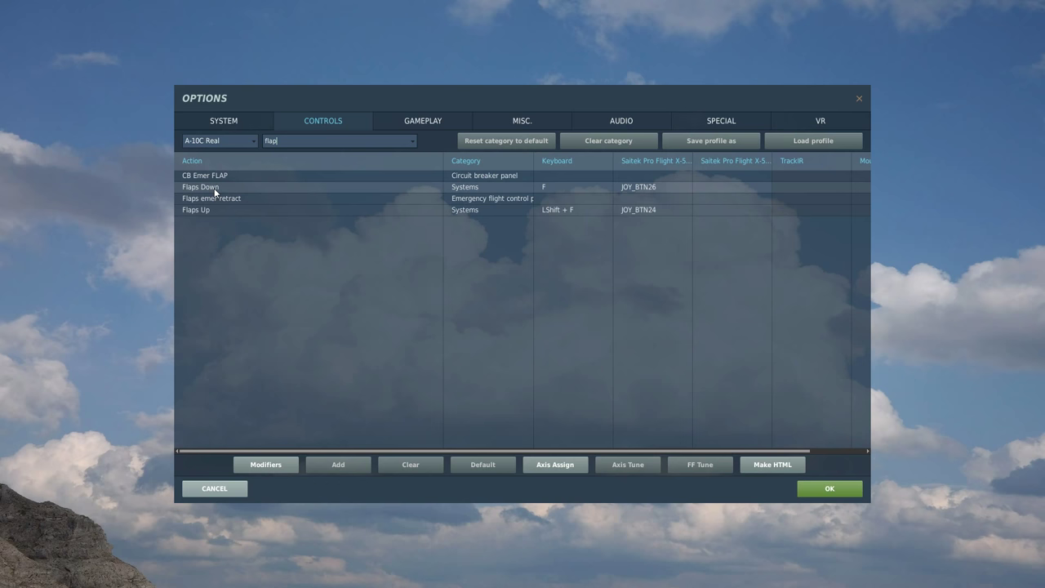
Confirm Flaps Down on JOY_BTN26 and bind Flaps Up to JOY_BTN24
double_click(642, 187)
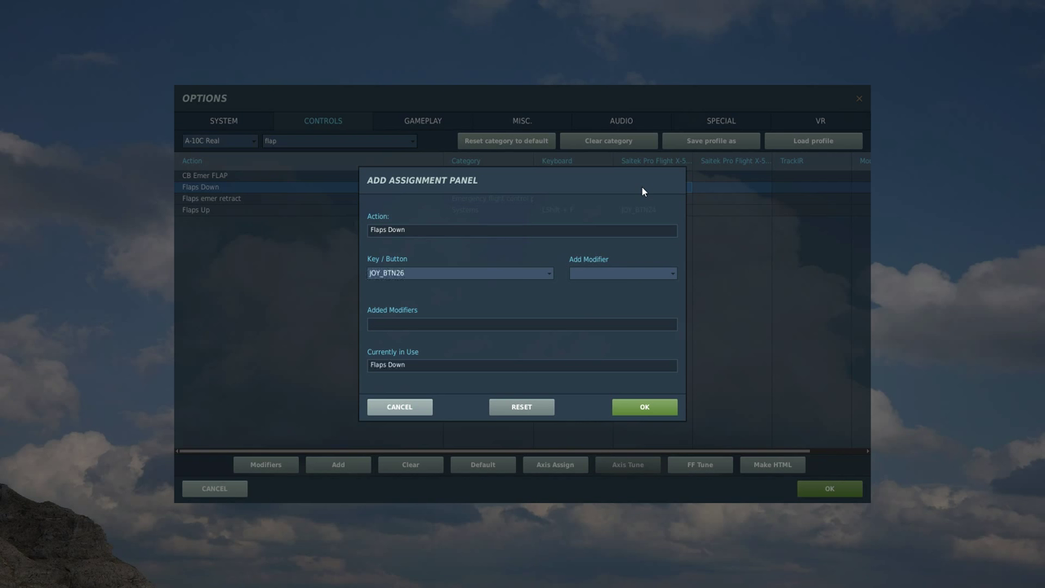
left_click(648, 414)
double_click(654, 209)
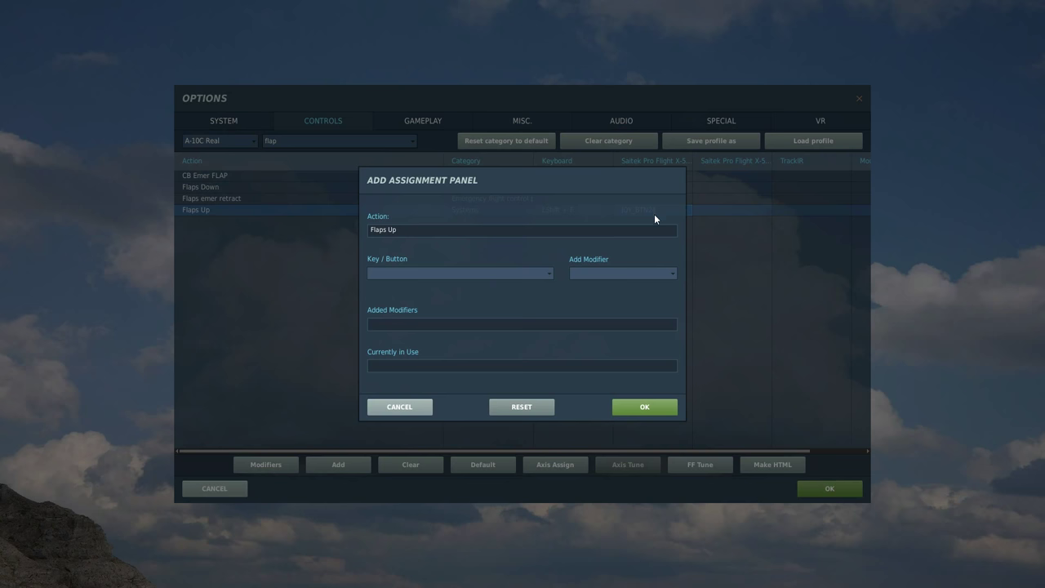
left_click(643, 407)
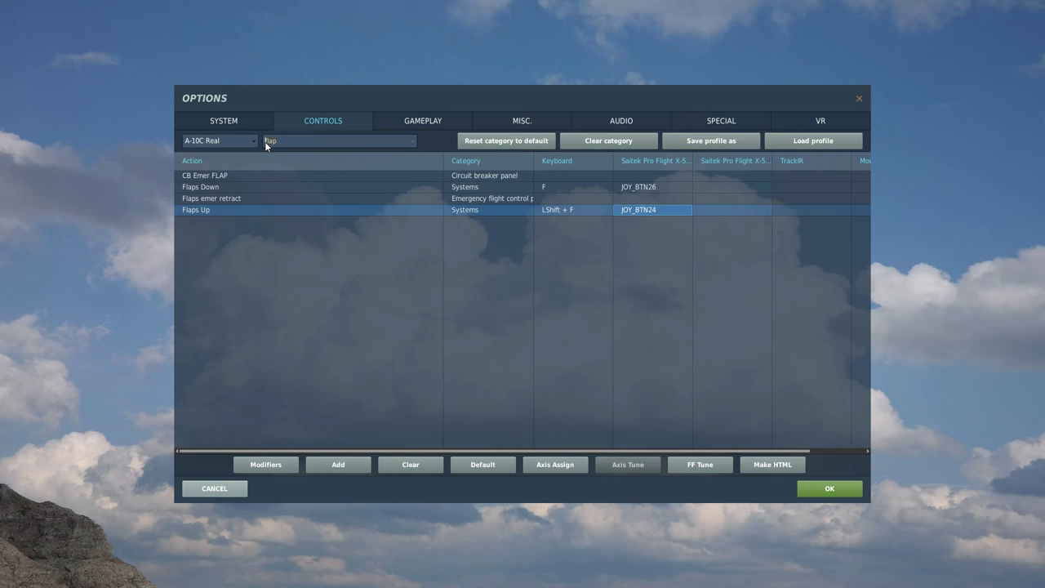
Filter the actions to 'bra' and confirm HOTAS Speed Brake Switch Aft on JOY_BTN22
key("BackSpace")
key("BackSpace")
key("BackSpace")
key("BackSpace")
type("brake")
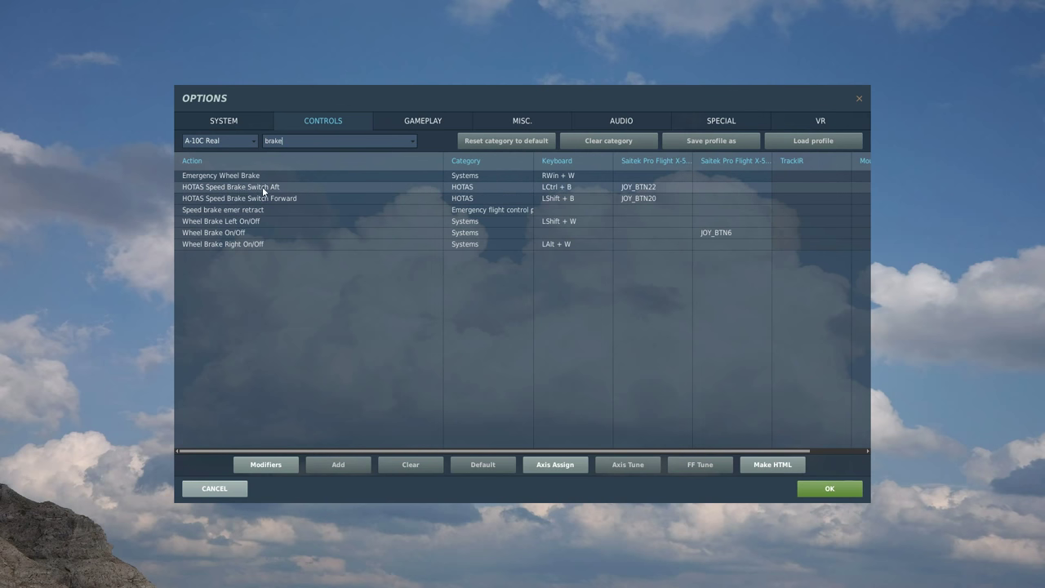
double_click(653, 189)
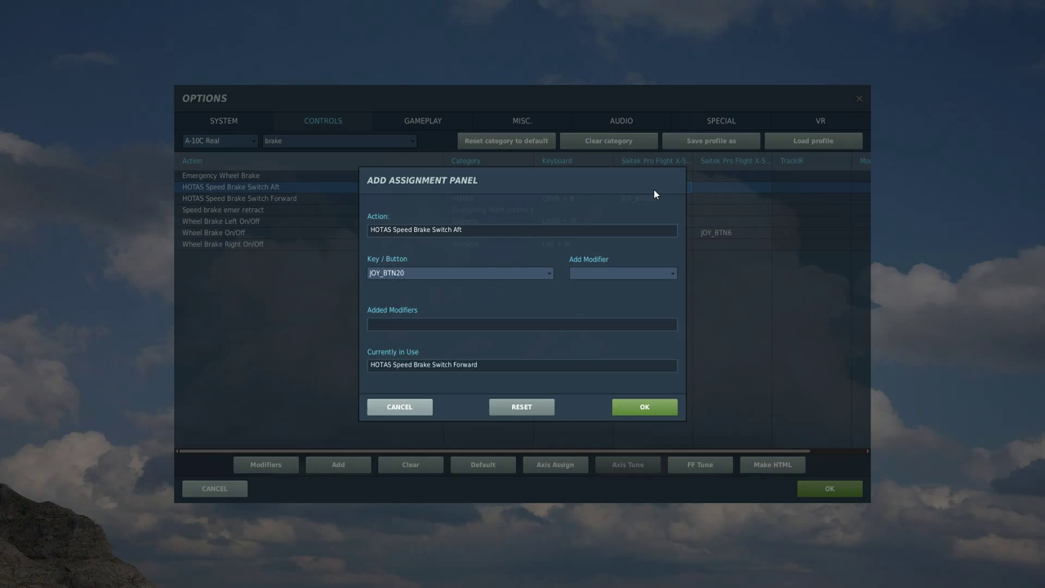
left_click(658, 407)
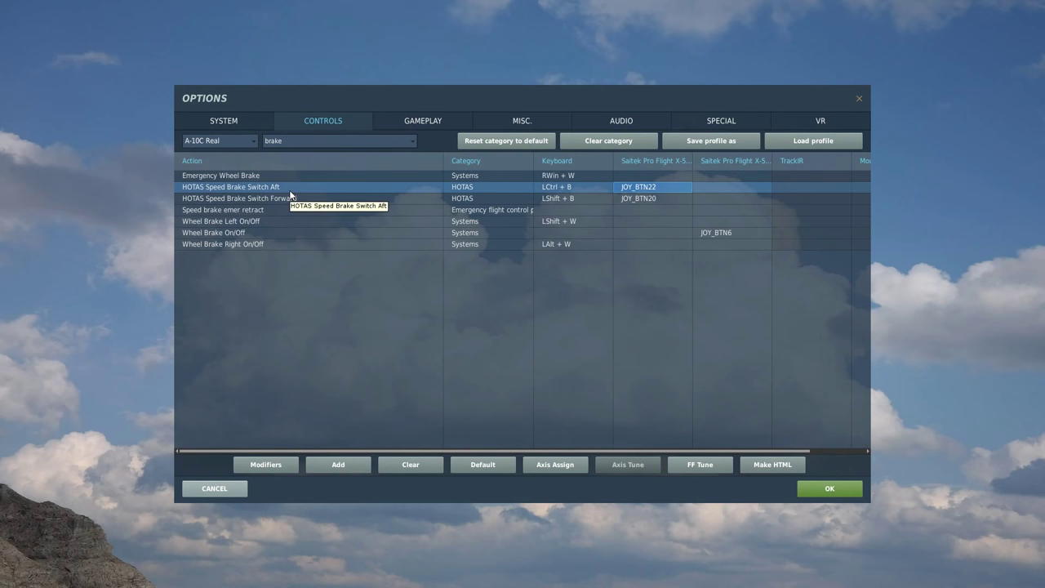
Bind HOTAS Speed Brake Switch Forward to JOY_BTN20
left_click(652, 199)
double_click(652, 199)
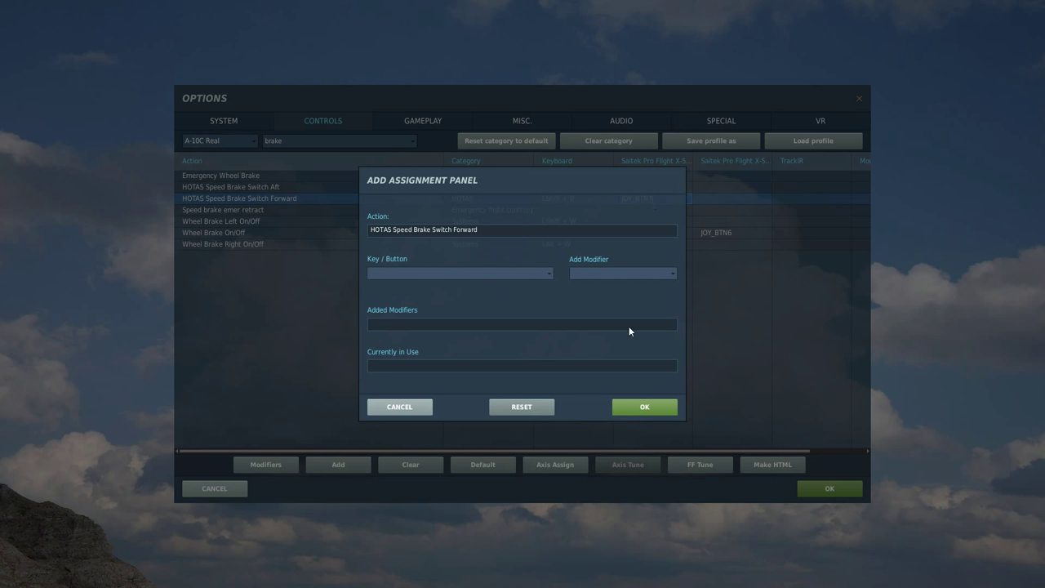
left_click(650, 407)
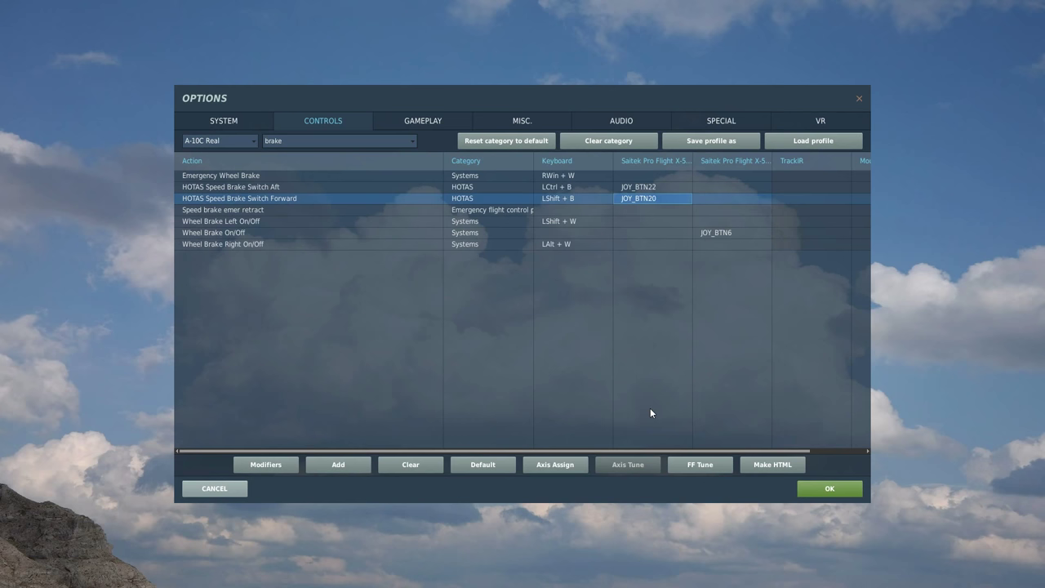
Filter the controls to 'cm' and confirm HOTAS CMS Aft on JOY_BTN7
left_click(261, 139)
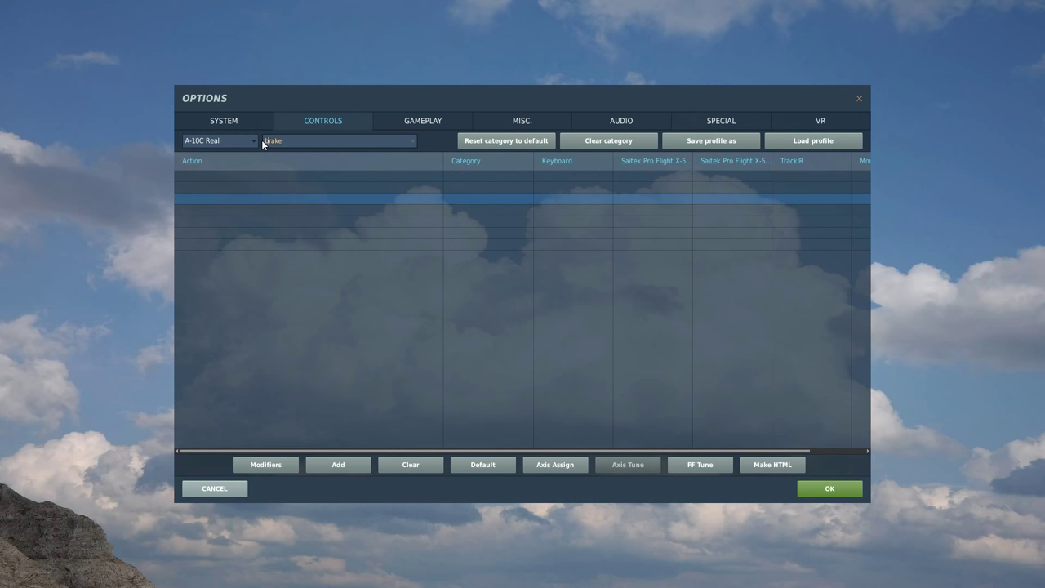
type("cms")
scroll(276, 263, "down", 5)
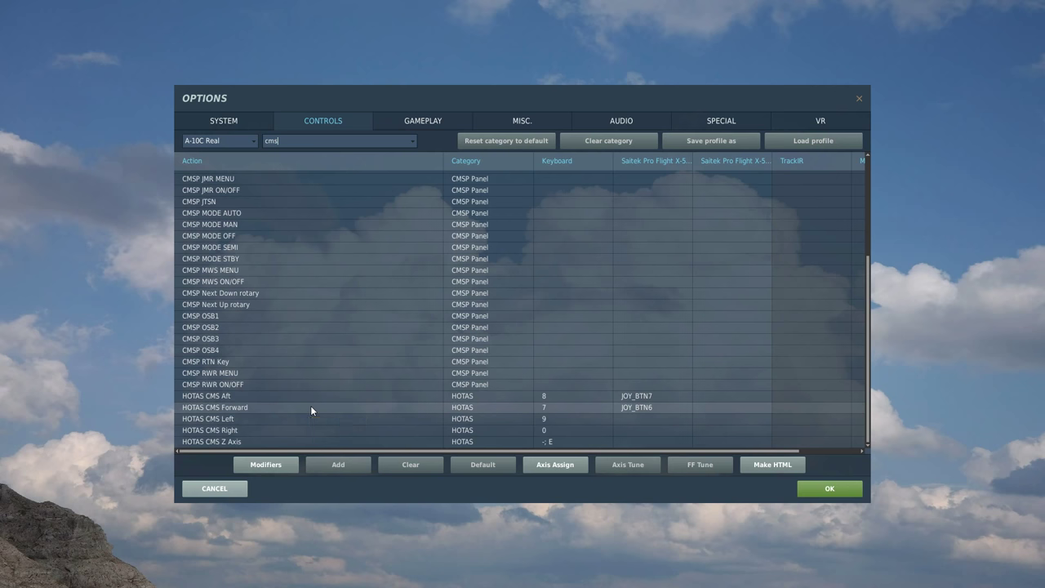
left_click(614, 397)
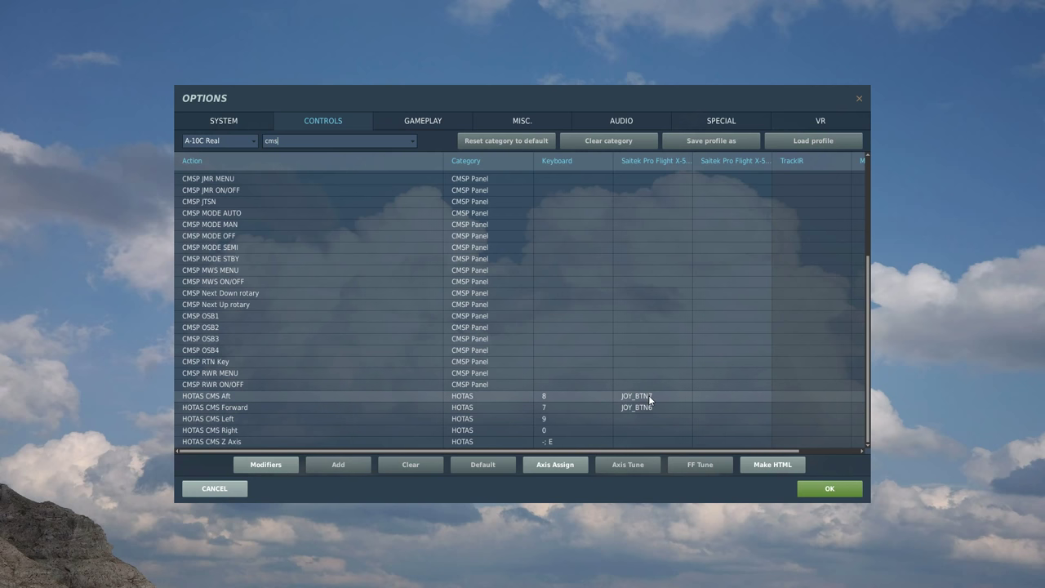
double_click(650, 400)
left_click(645, 408)
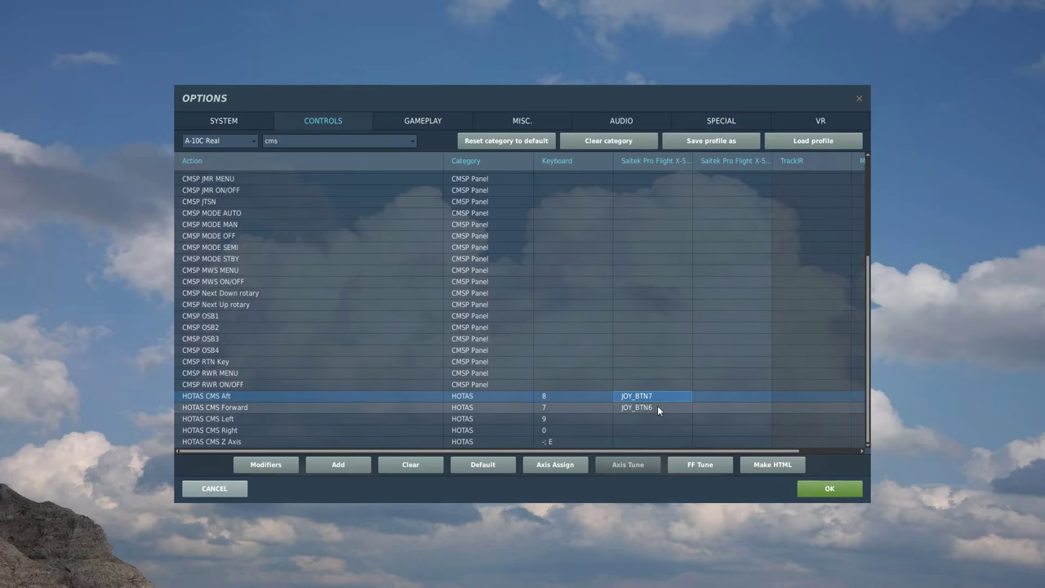
Confirm HOTAS CMS Forward on JOY_BTN6 and bind HOTAS CMS Z Axis to the E key
double_click(657, 407)
left_click(657, 405)
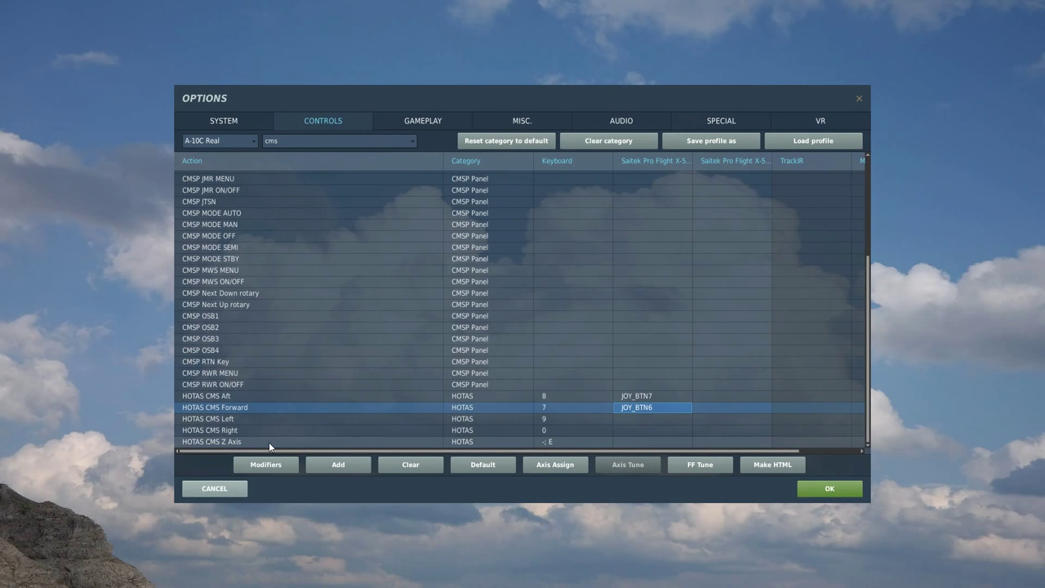
left_click(564, 442)
double_click(548, 442)
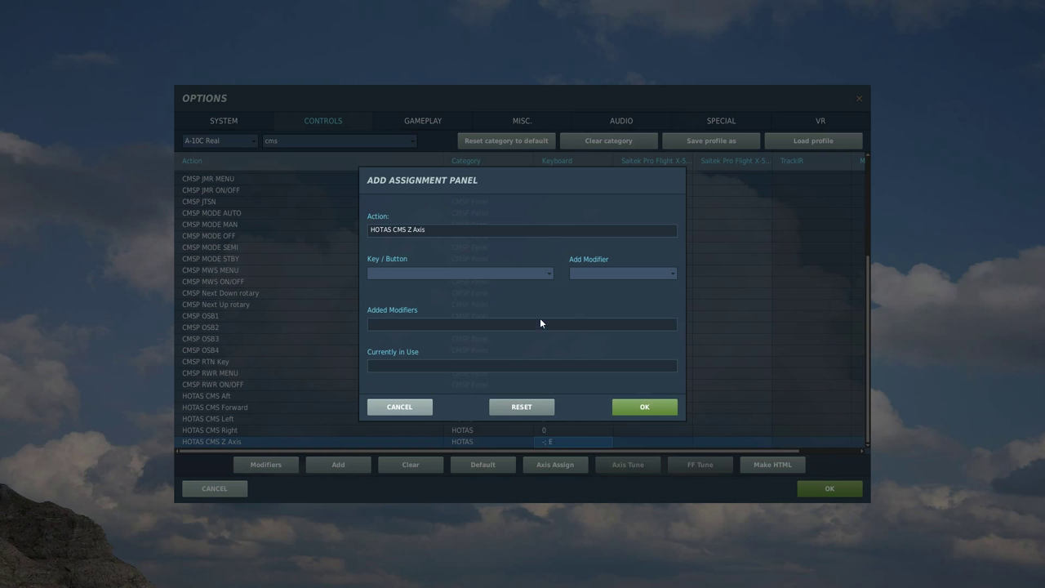
key("e")
left_click(637, 407)
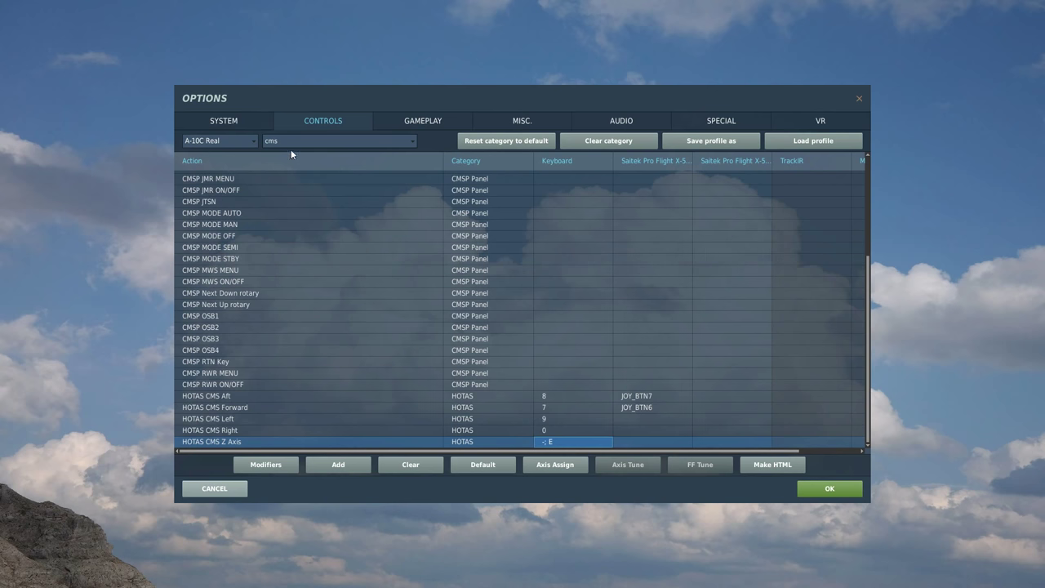
Change the action search to 'china'
left_click(266, 142)
type("chine")
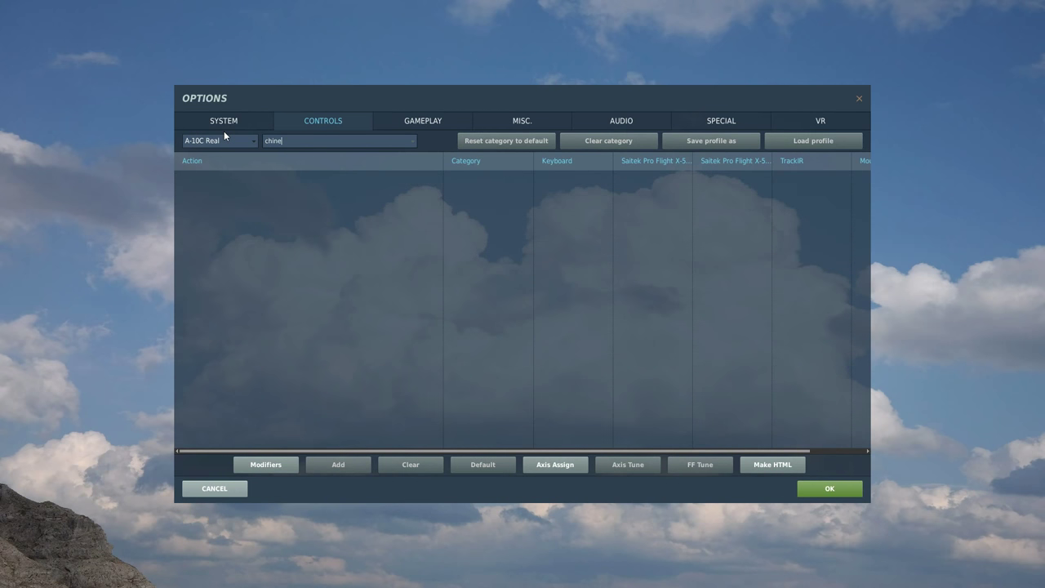
key("BackSpace")
type("a")
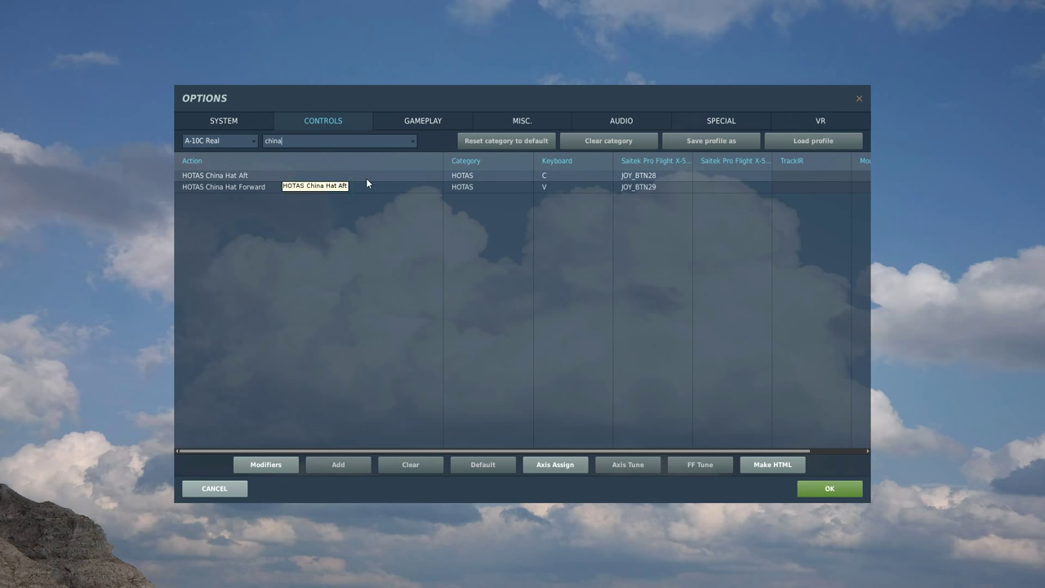
Bind HOTAS China Hat Aft to JOY_BTN28 and China Hat Forward to JOY_BTN29
double_click(657, 176)
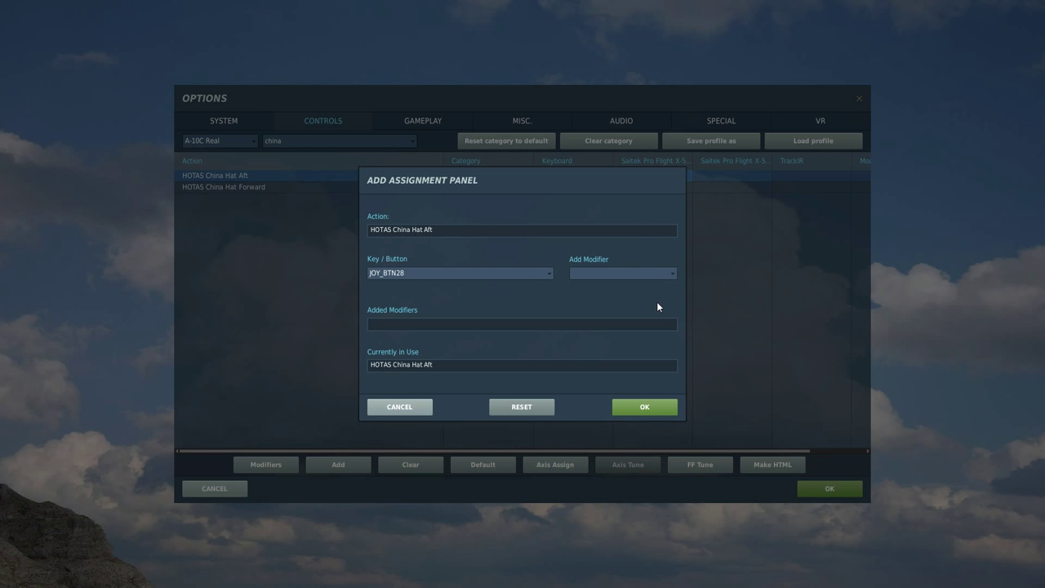
left_click(658, 408)
double_click(658, 190)
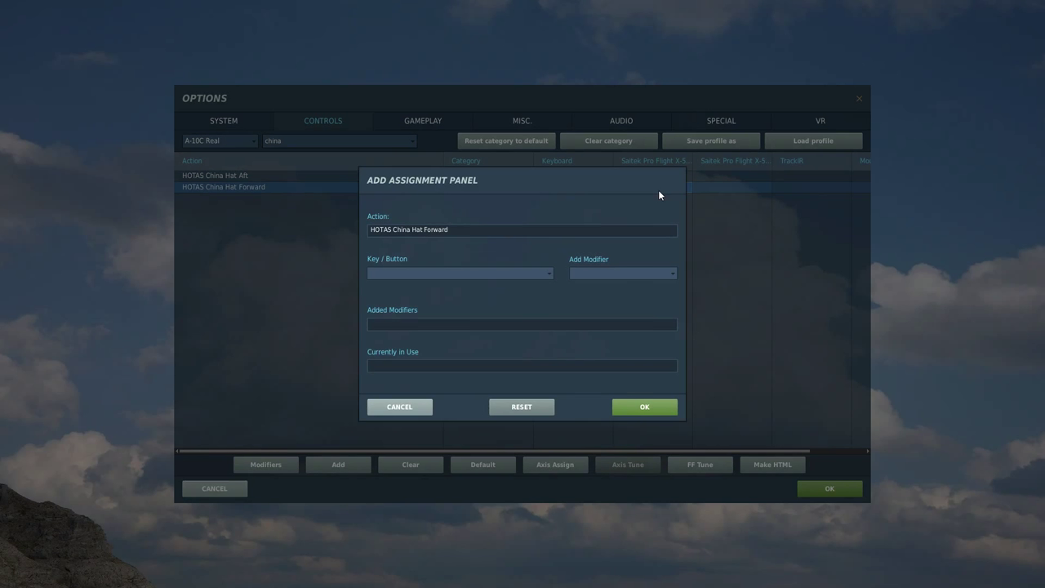
left_click(647, 408)
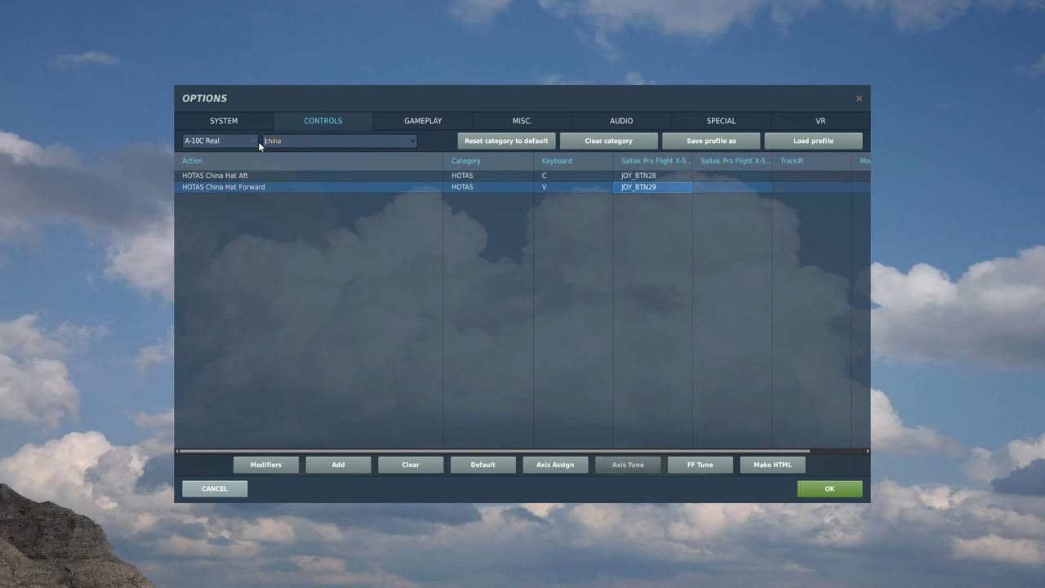
Search 'start' and review Start Procedure on JOY_BTN18
type("a")
key("BackSpace")
type("start")
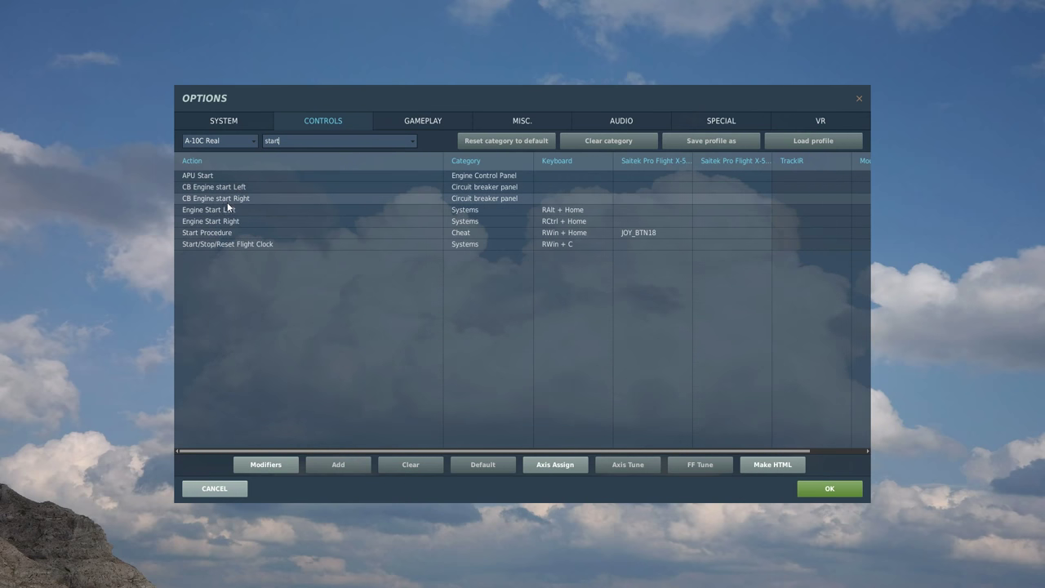
left_click(227, 233)
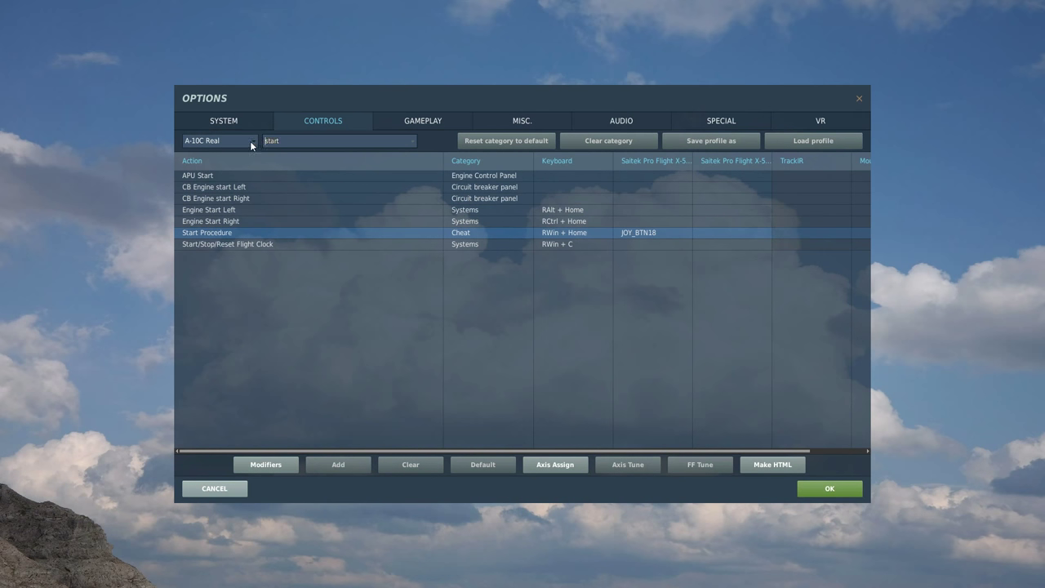
Search 'stop' to check Stop Procedure on JOY_BTN19, then clear the search
key("ctrl+a")
type("stop")
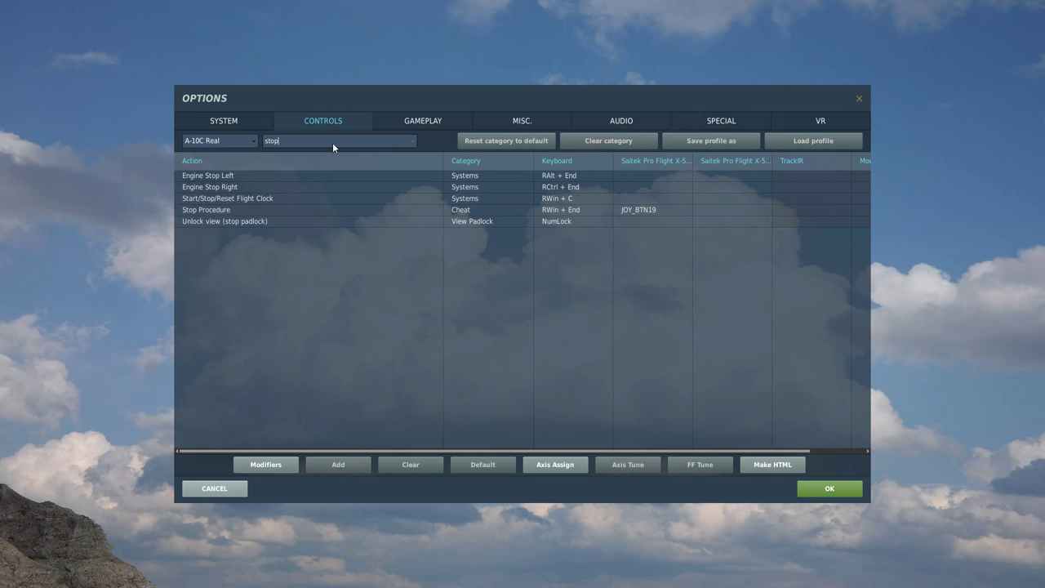
key("BackSpace")
key("BackSpace")
key("BackSpace")
key("BackSpace")
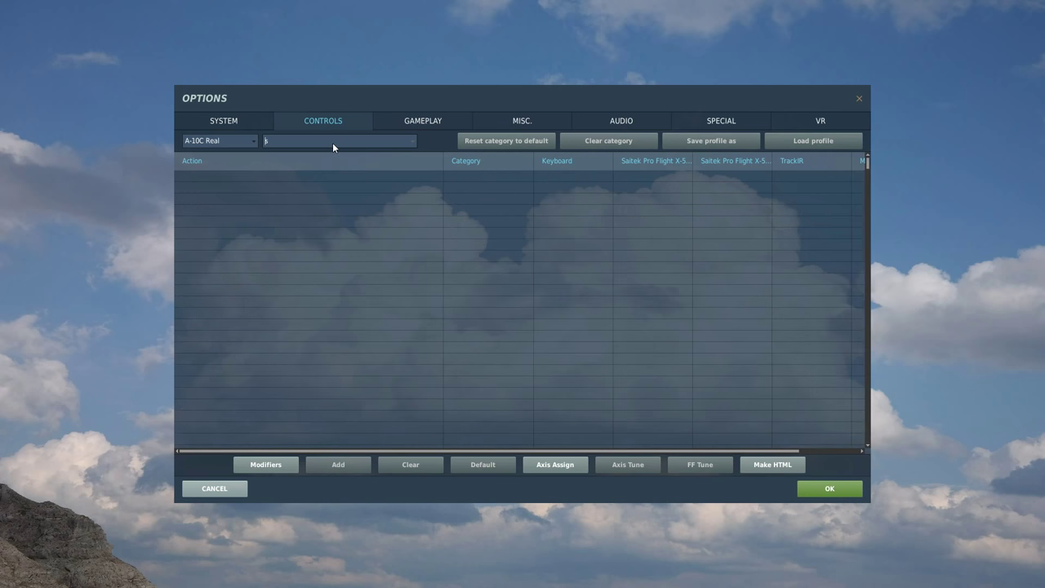
Filter the actions to 'trig' and compare Gun Trigger with Gun Trigger (first stage)
type("t")
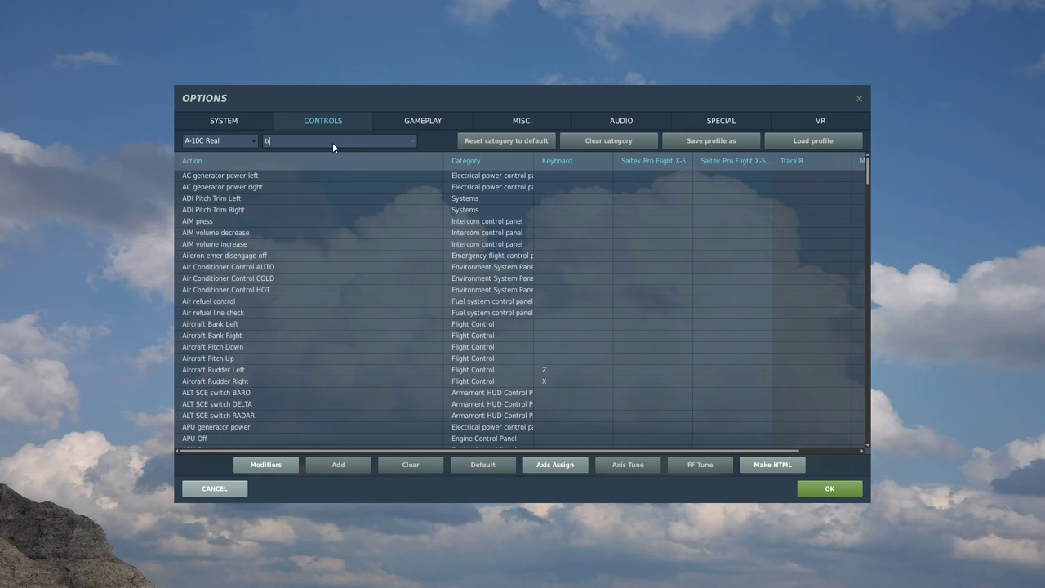
type("rig")
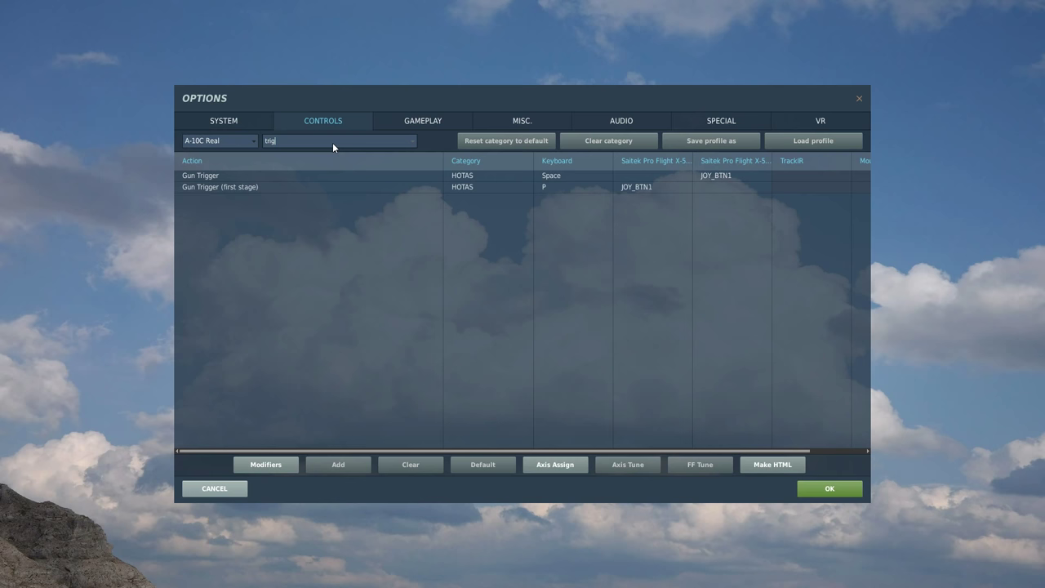
left_click(275, 180)
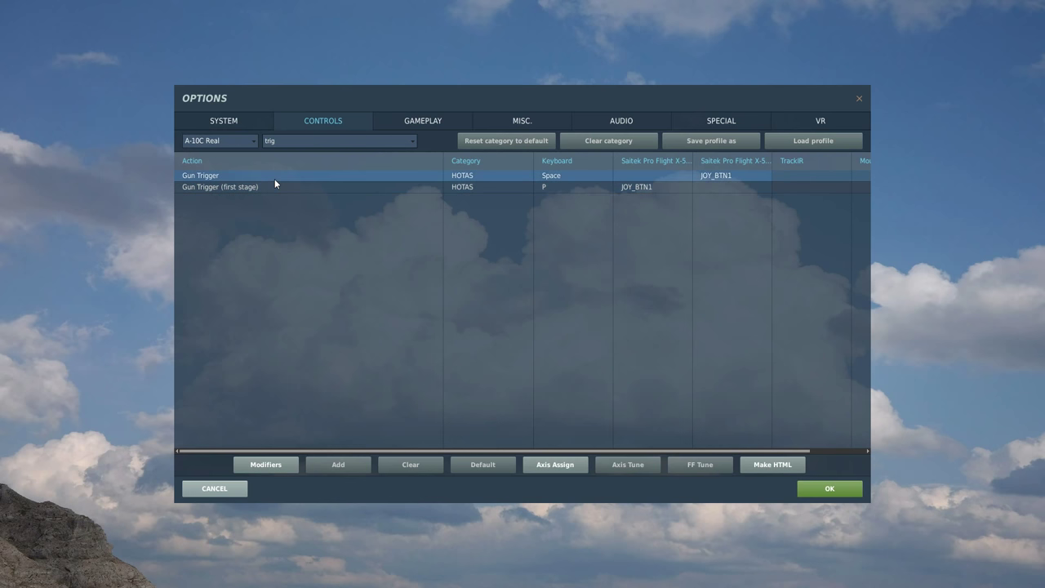
left_click(270, 186)
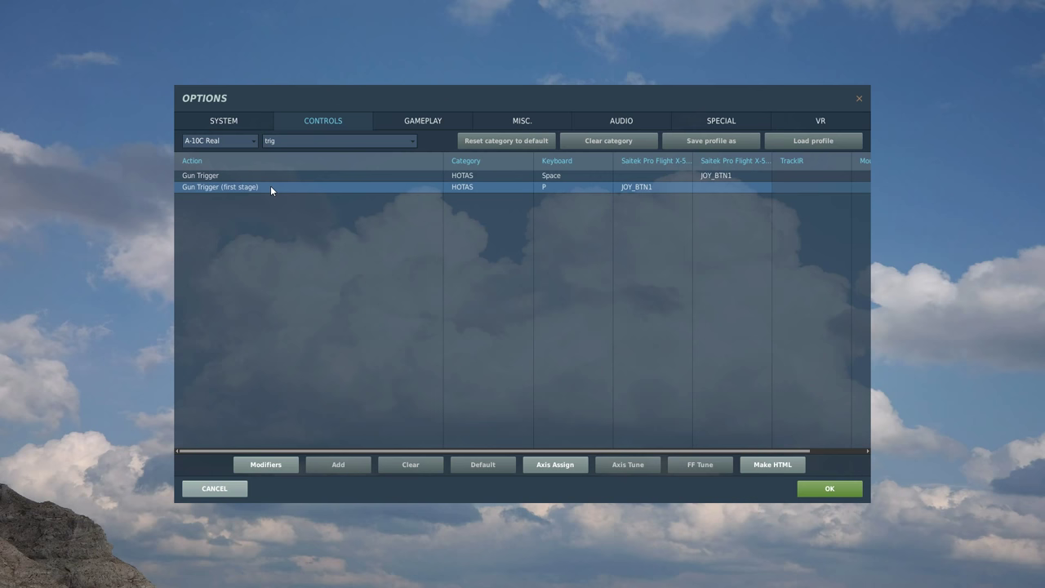
left_click(263, 176)
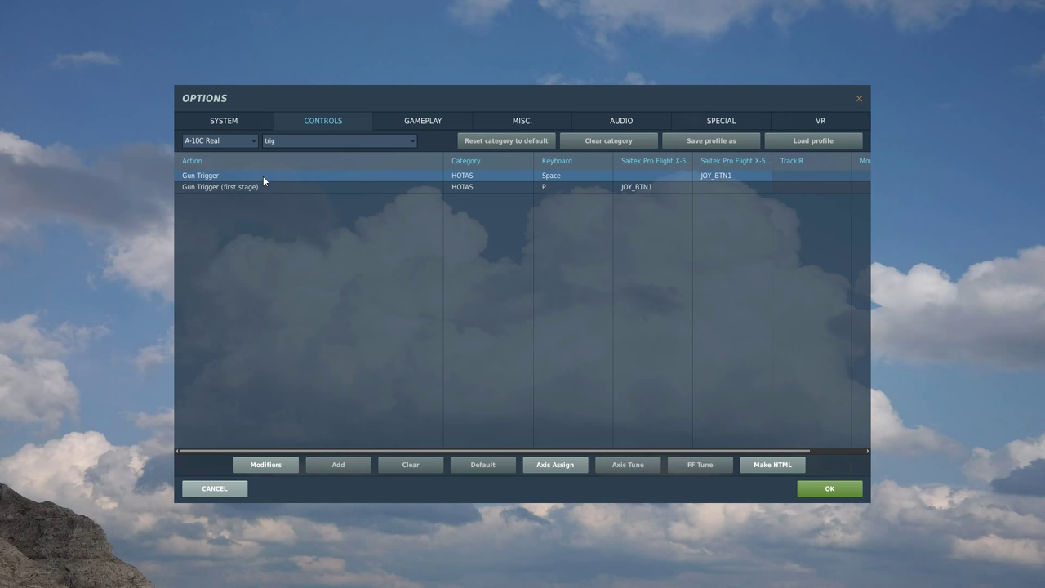
Confirm Gun Trigger on JOY_BTN1 and select the first-stage trigger's JOY_BTN1 binding
left_click(730, 178)
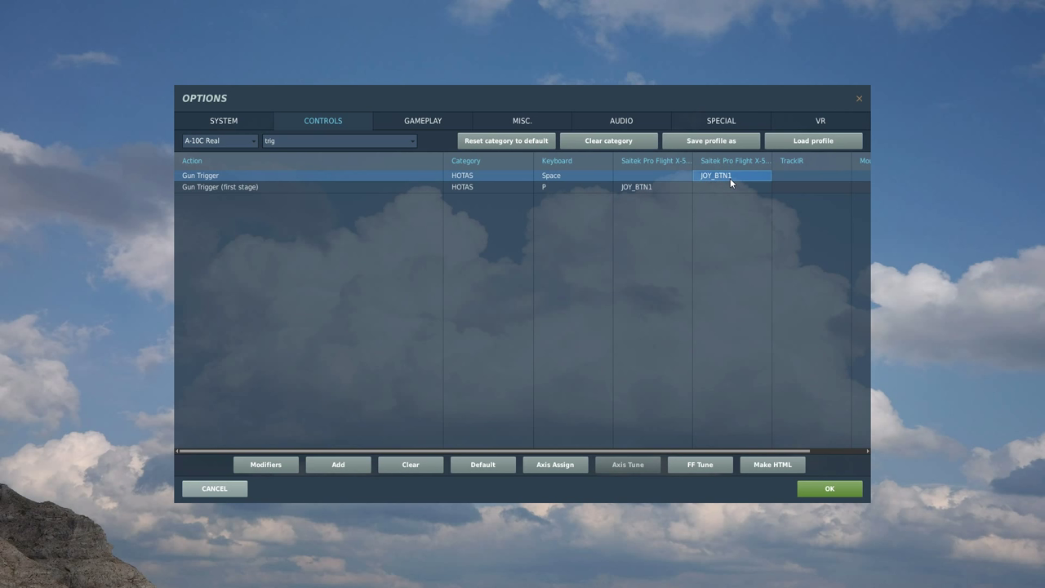
double_click(734, 175)
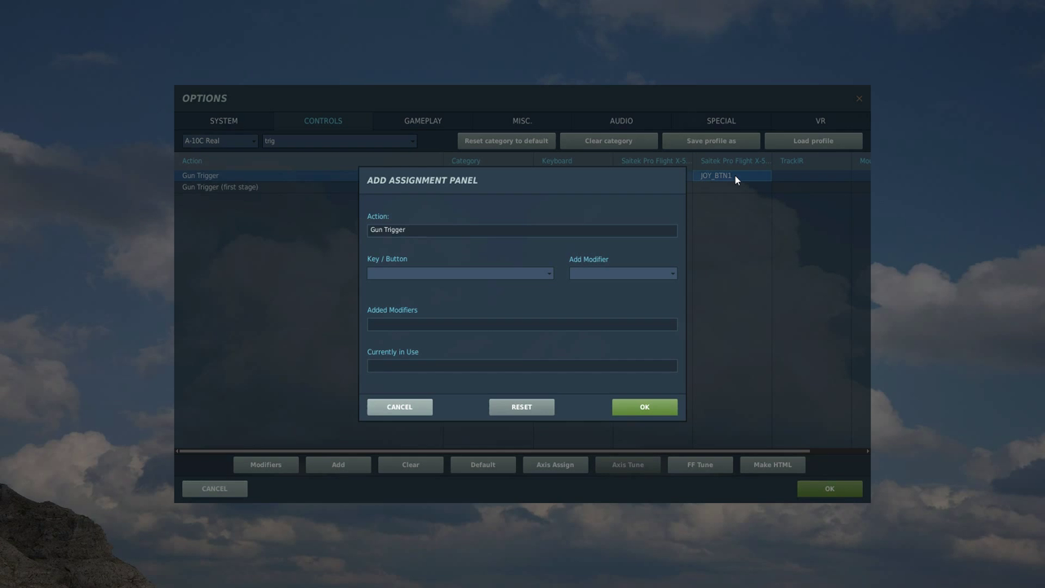
left_click(644, 407)
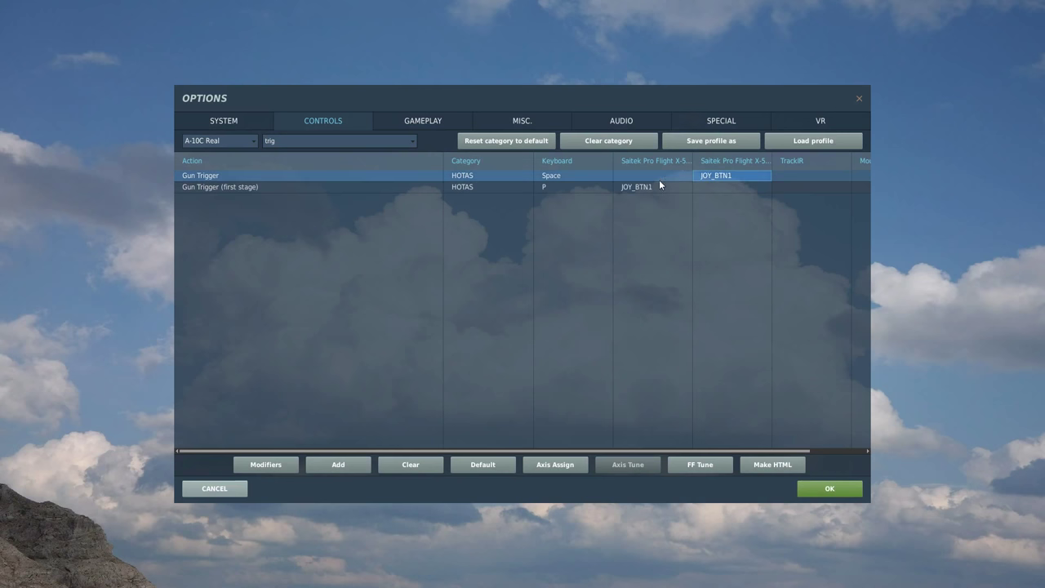
left_click(654, 188)
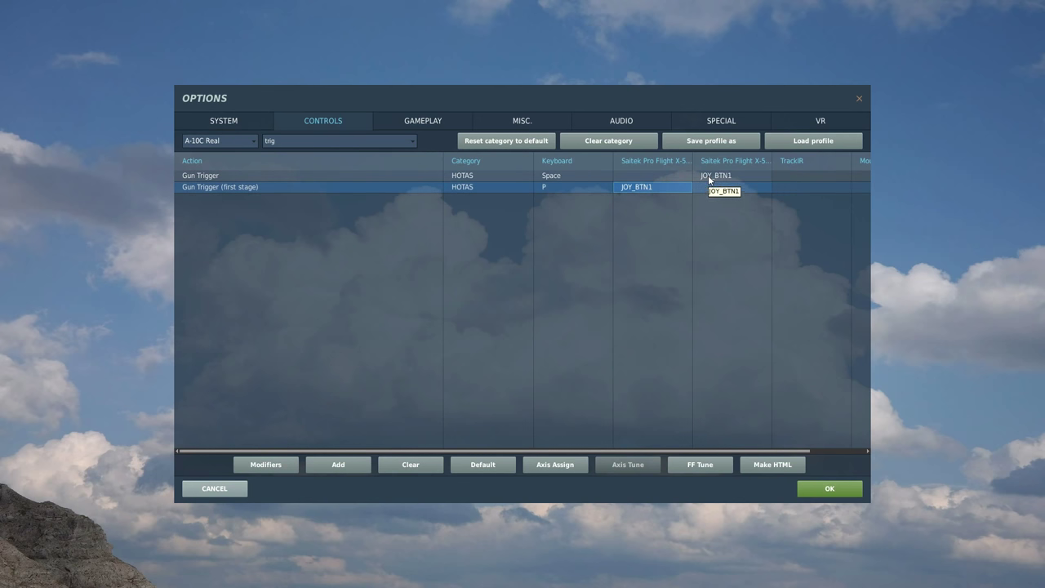
Search 'release' and keep Weapon release on JOY_BTN3
left_click(413, 141)
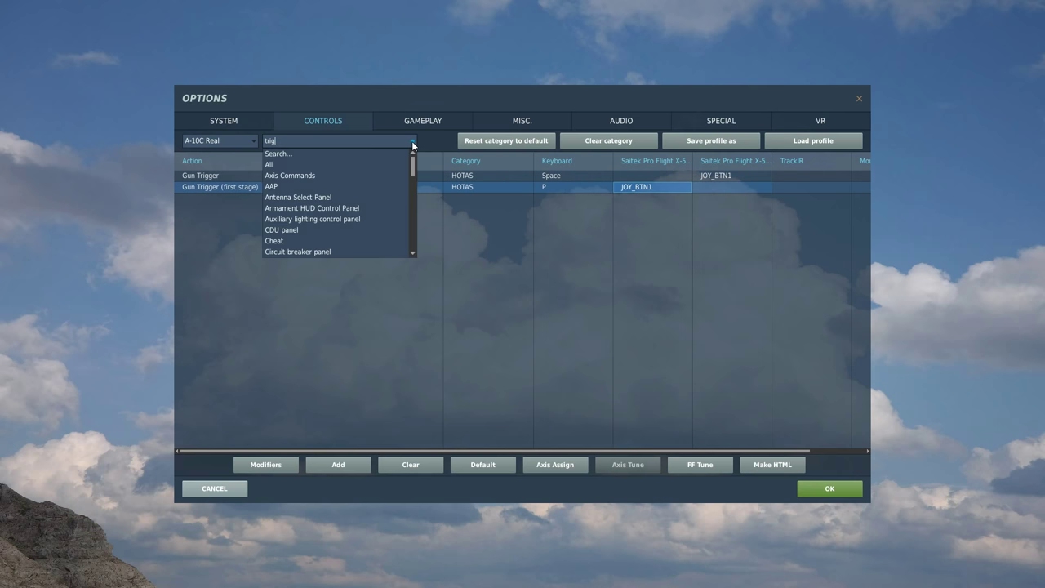
left_click(307, 153)
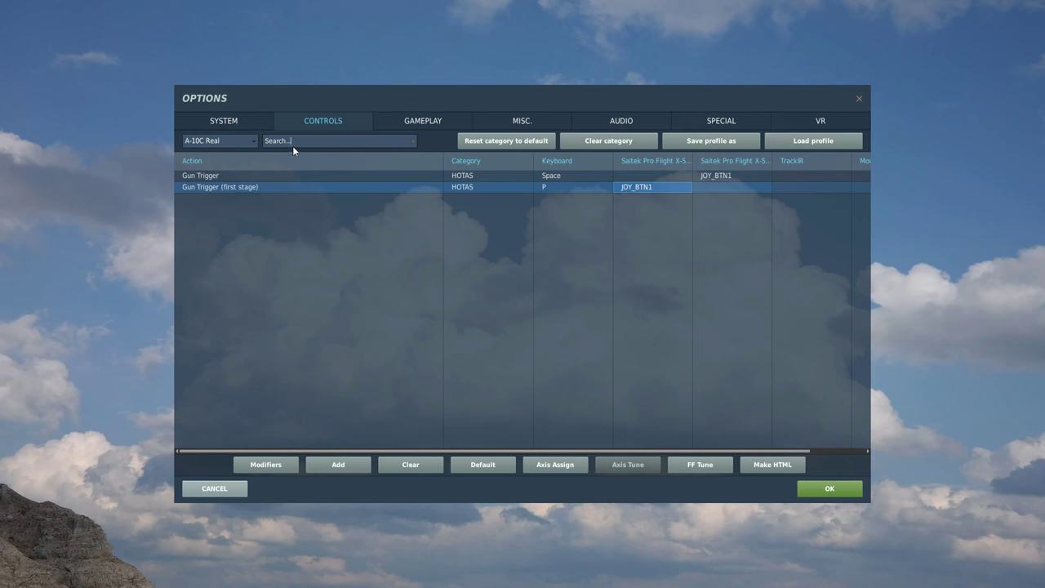
type("release")
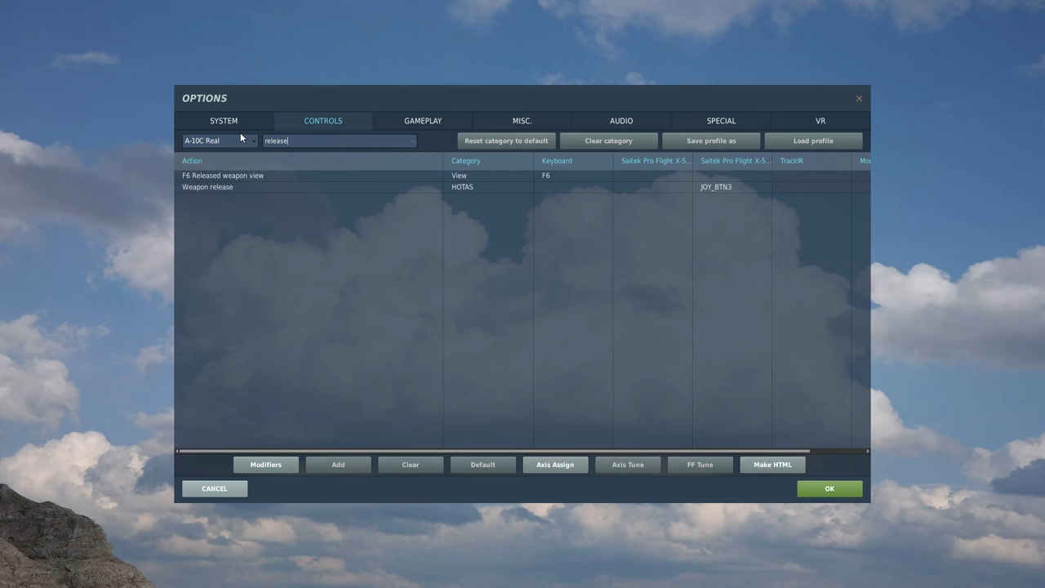
double_click(731, 186)
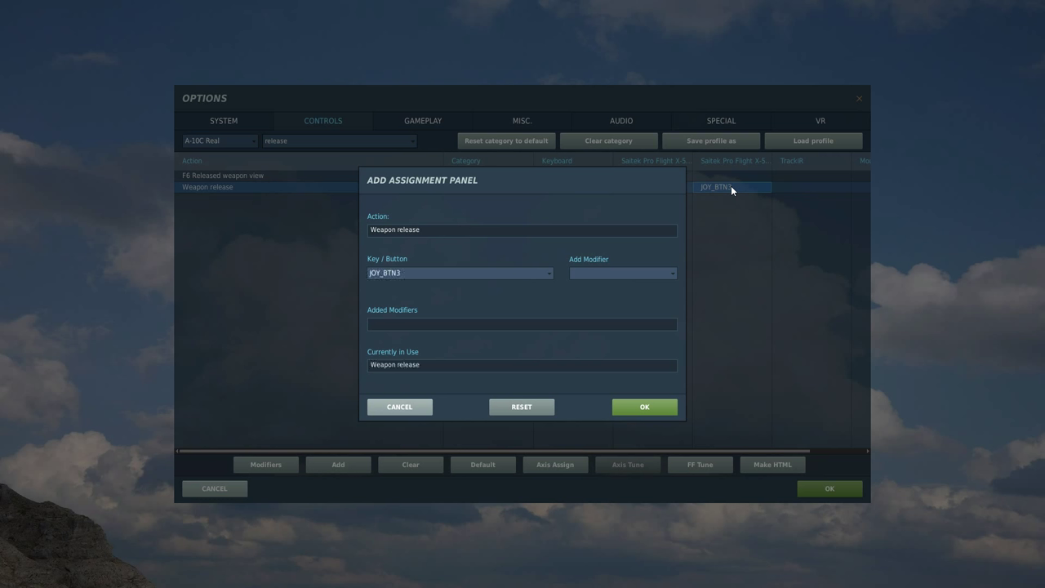
left_click(640, 408)
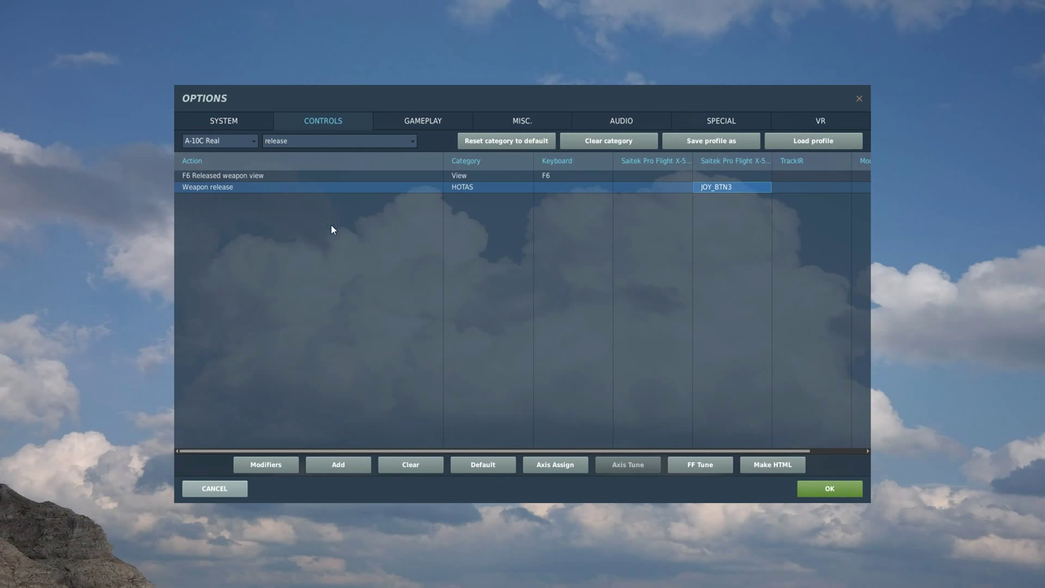
Search 'trim' to review the HOTAS trim commands on JOY_BTN7 through JOY_BTN10
left_click(411, 142)
left_click(292, 153)
type("trim")
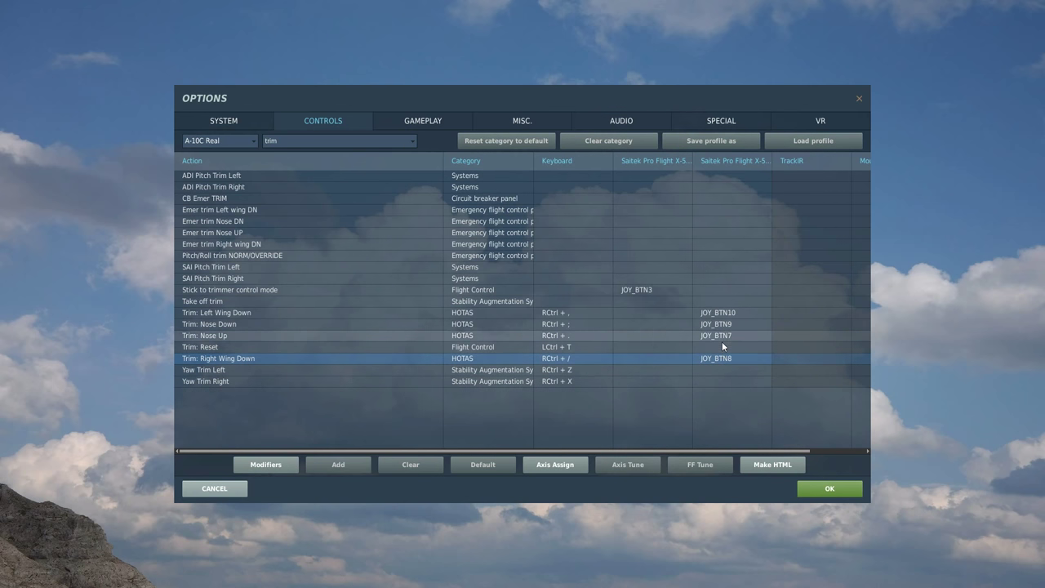
left_click(413, 144)
Review the 'dms' results, then search 'tms' to check TMS bindings JOY_BTN11–14
left_click(276, 153)
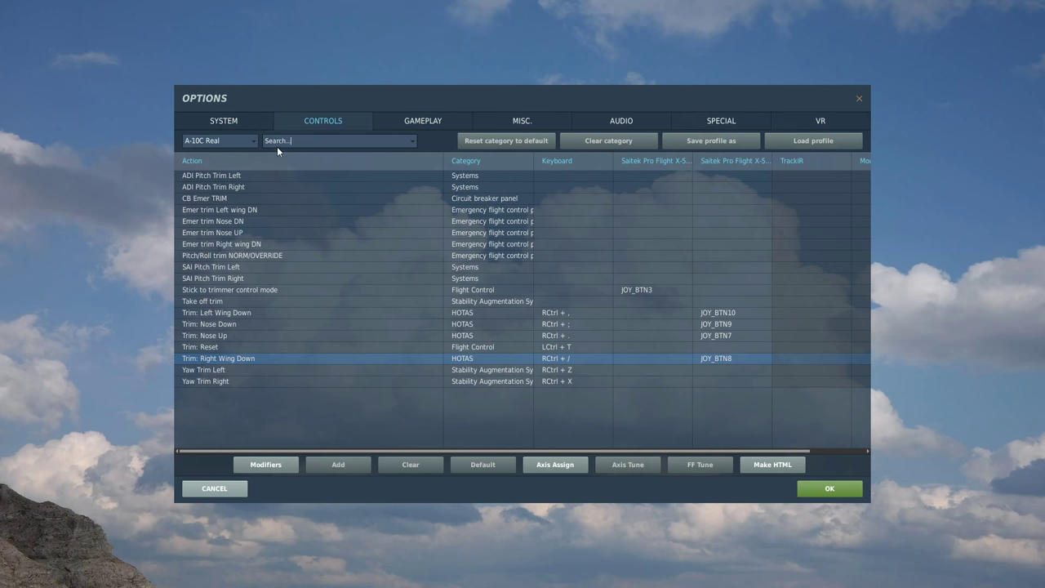
type("dms")
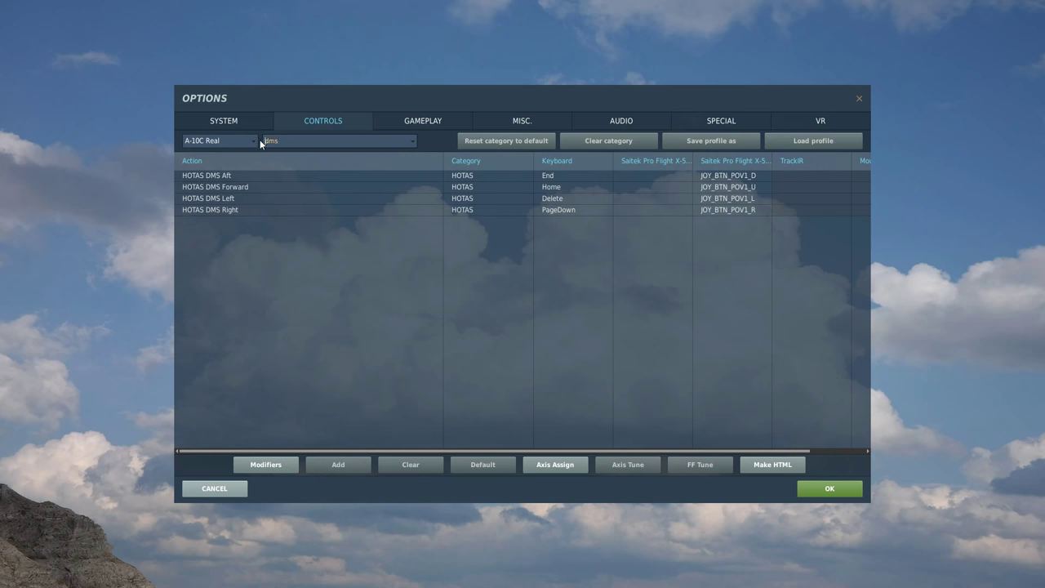
key("Delete")
key("Delete")
key("Delete")
type("tms")
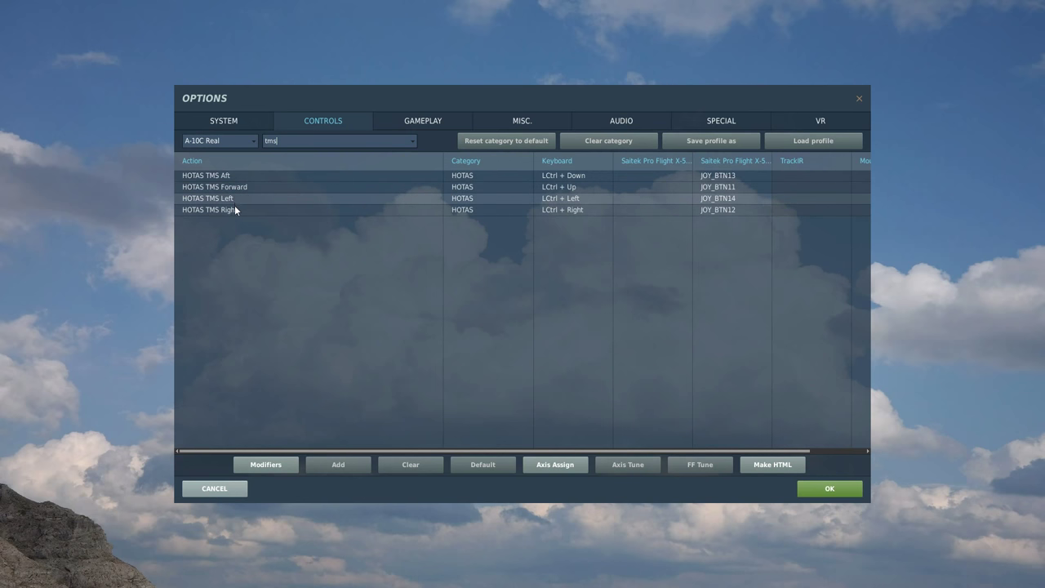
left_click(279, 187)
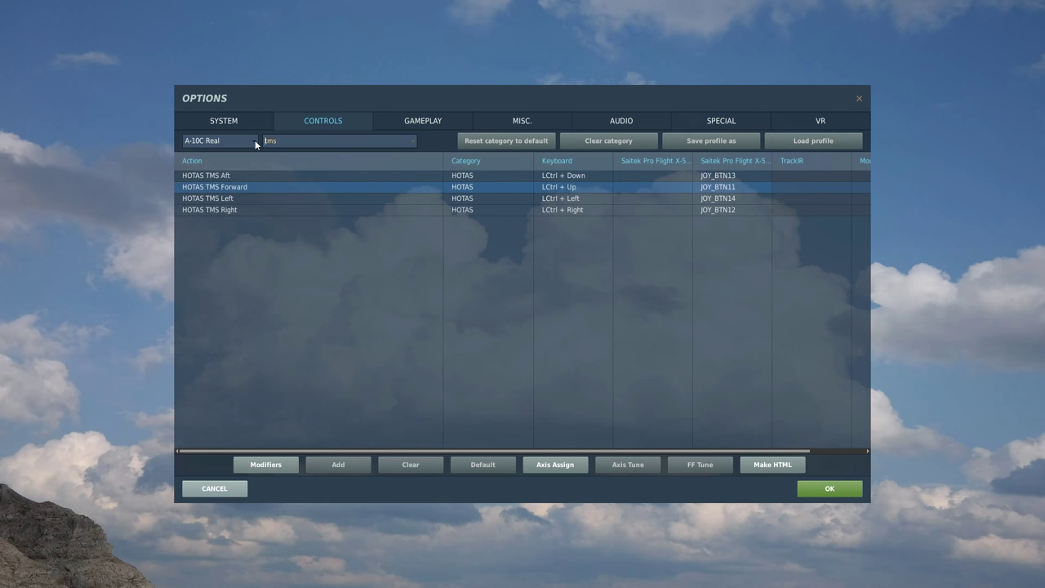
Search 'whee' and confirm Wheel Brake On/Off on JOY_BTN6
key("Delete")
key("Delete")
key("Delete")
type("wheel")
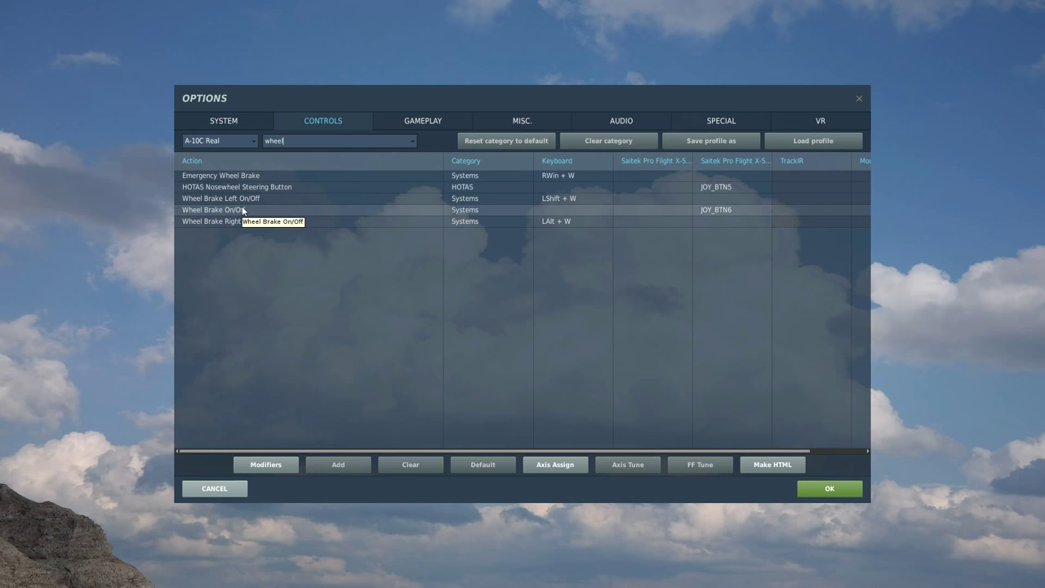
left_click(736, 210)
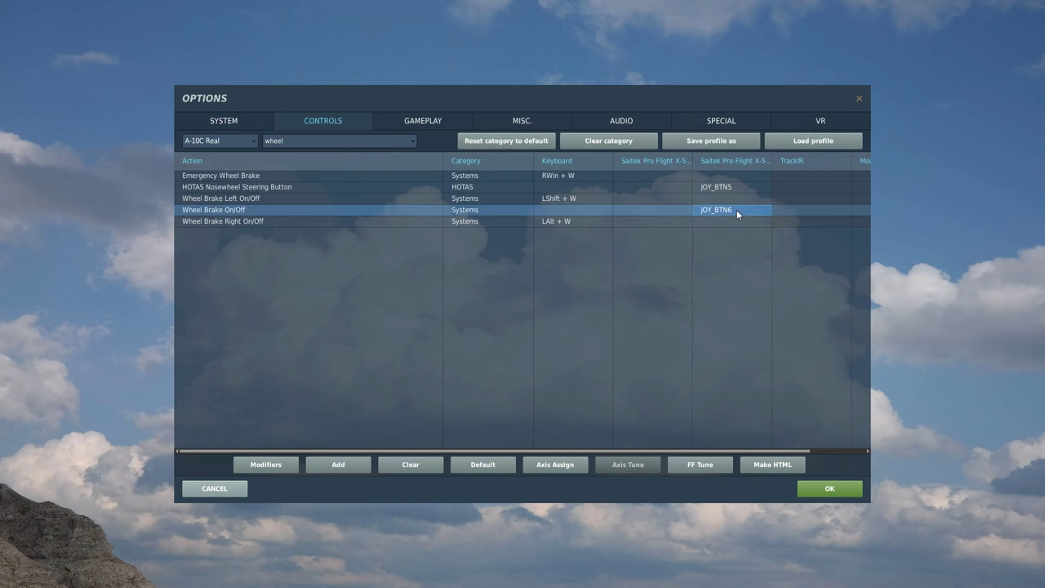
double_click(737, 210)
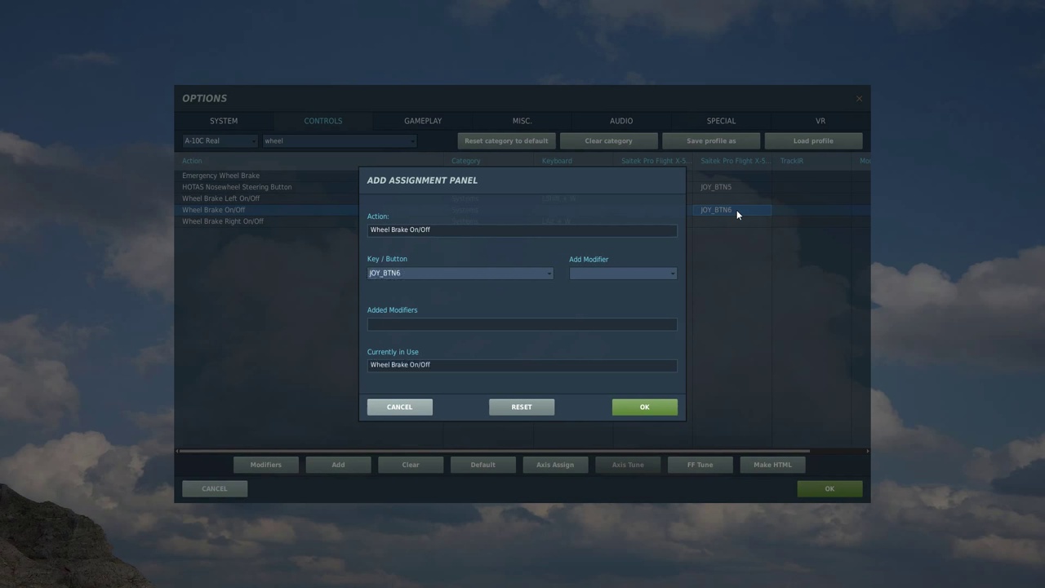
left_click(648, 405)
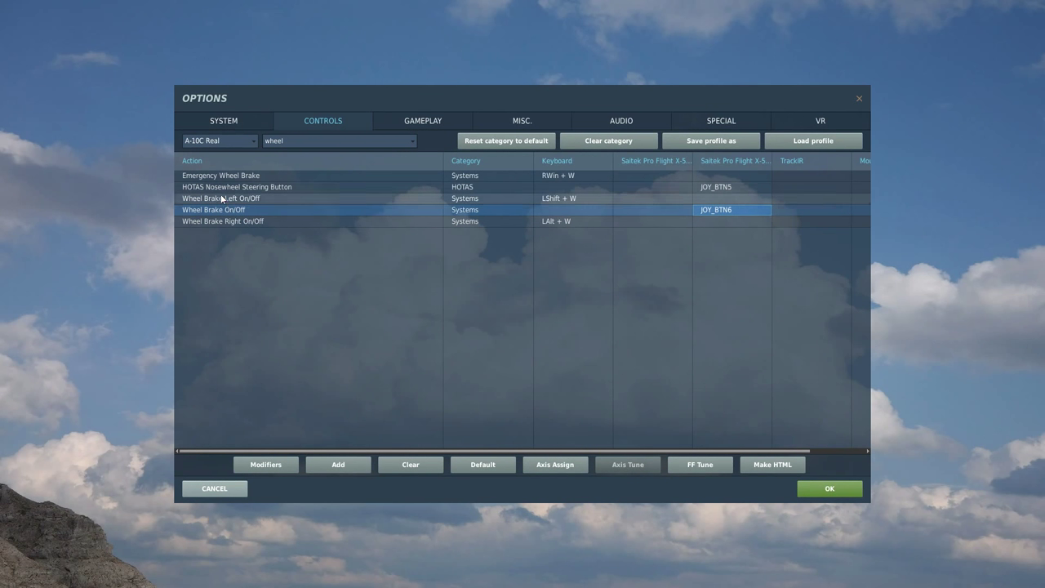
Accept JOY_BTN5 for the HOTAS Nosewheel Steering Button
left_click(276, 187)
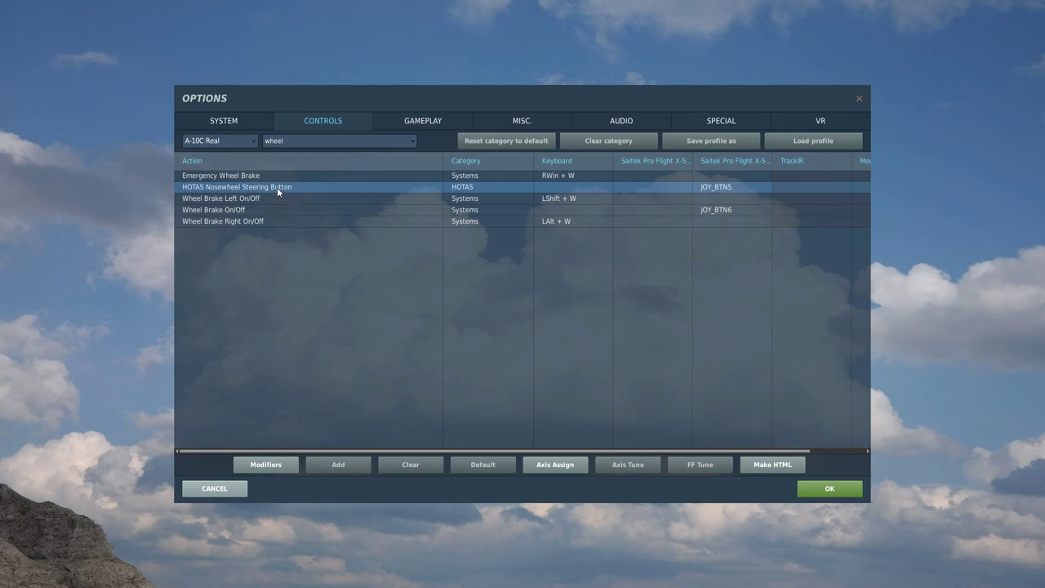
double_click(718, 189)
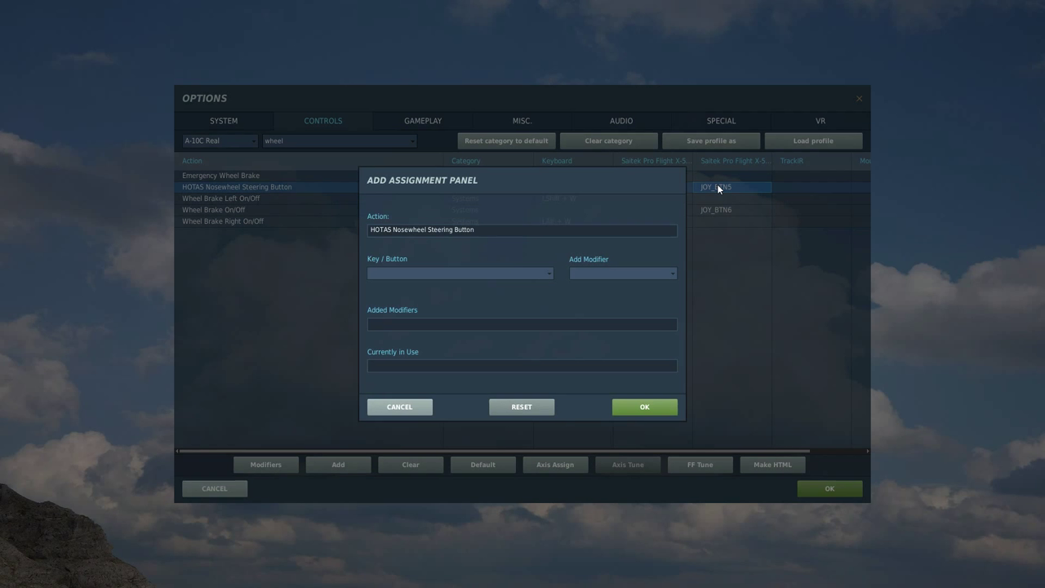
key("Return")
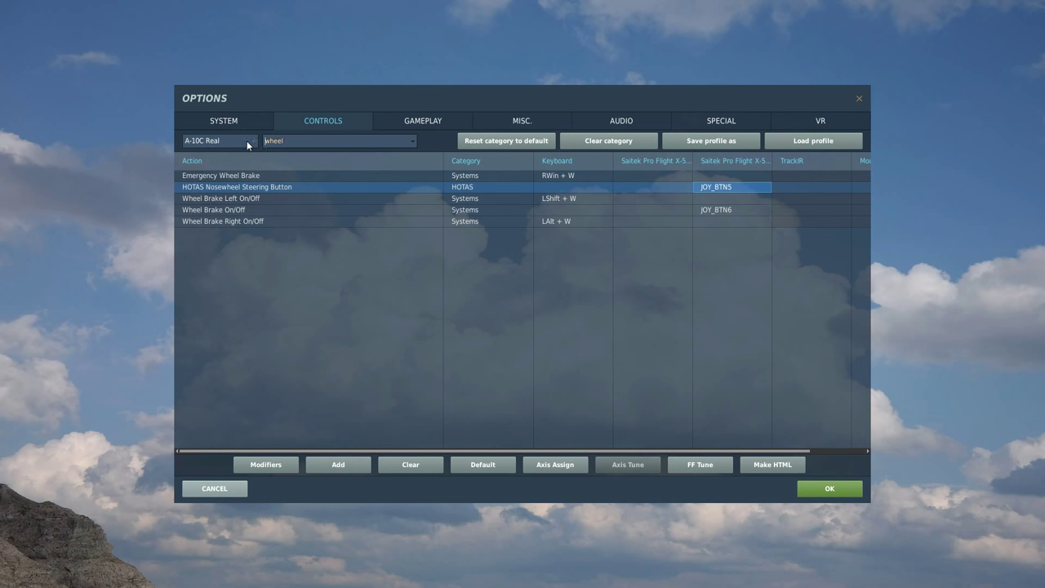
Check HOTAS Master Mode Control Button on JOY_BTN2 under 'master', then search 'cooli'
type("master")
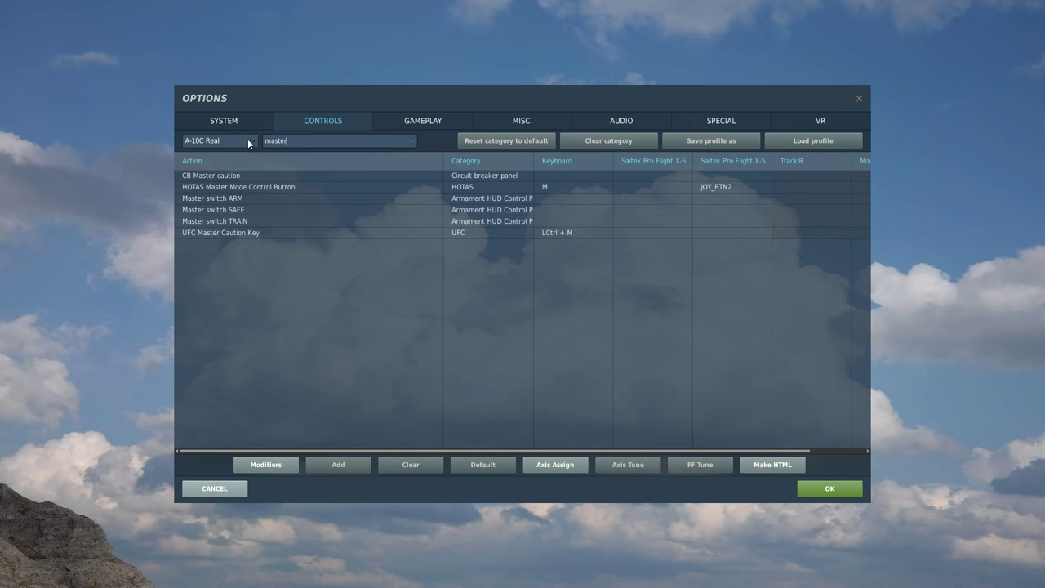
left_click(245, 186)
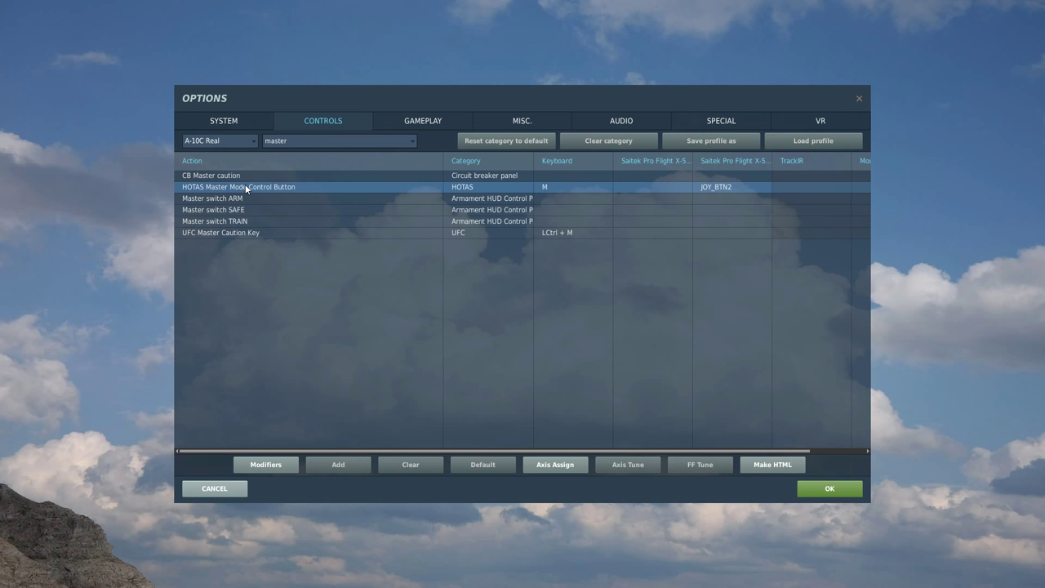
left_click(718, 189)
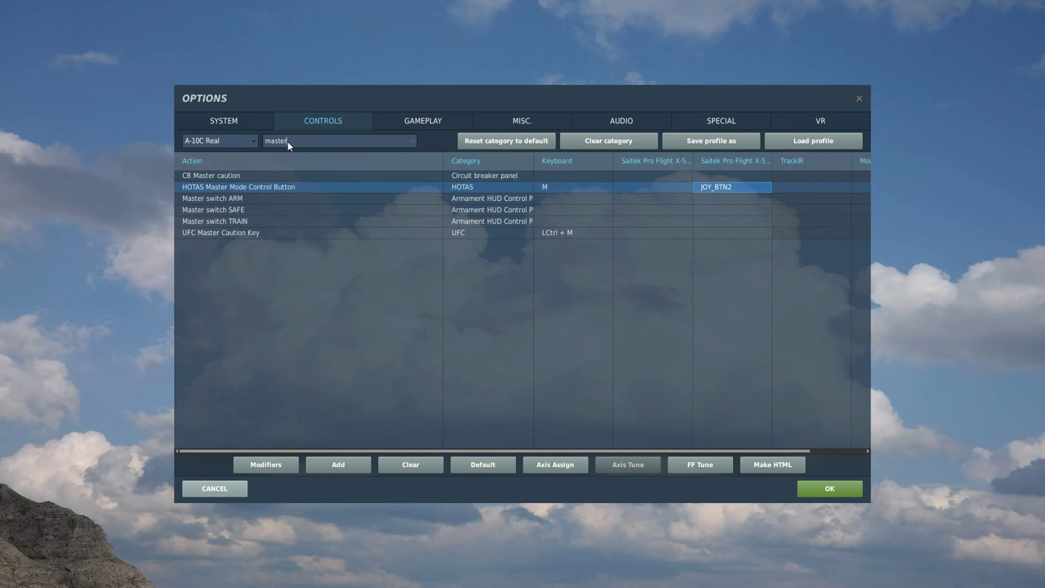
type("coolie")
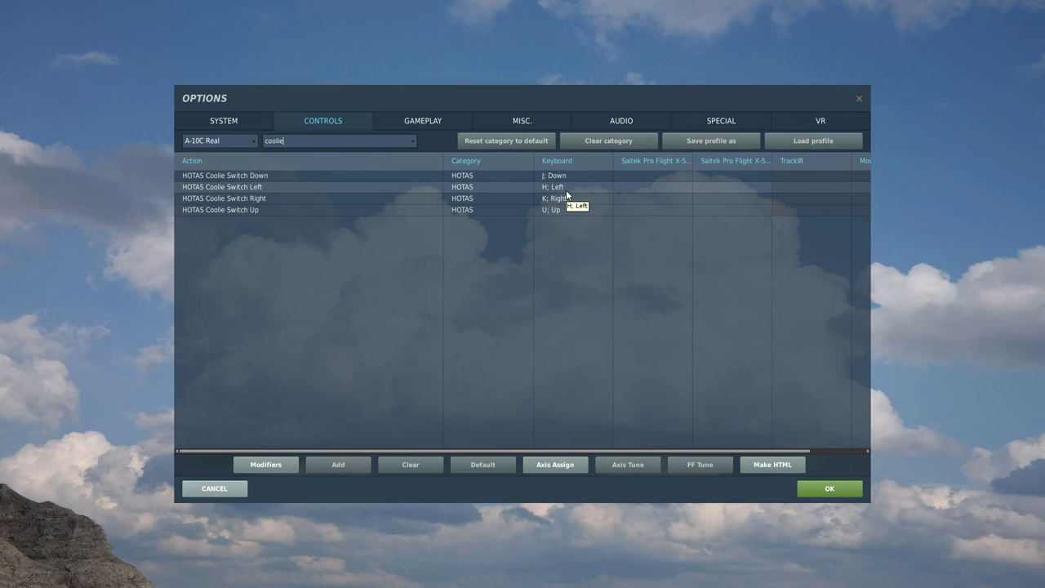
Search 'boat' and review the keyboard bindings for Boat Switch Aft, Center and Forward
type("boat")
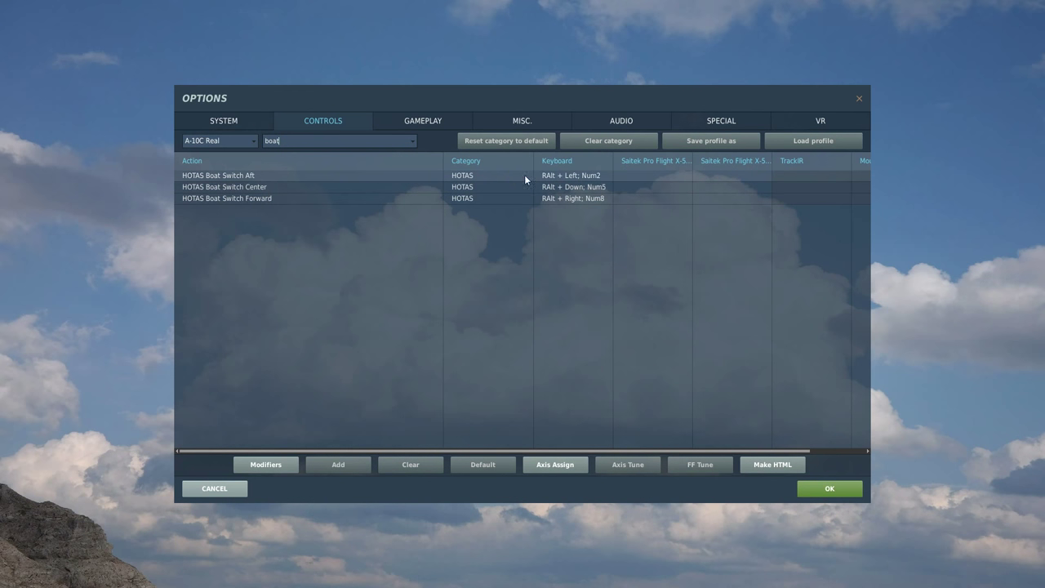
left_click(577, 176)
left_click(591, 189)
left_click(589, 200)
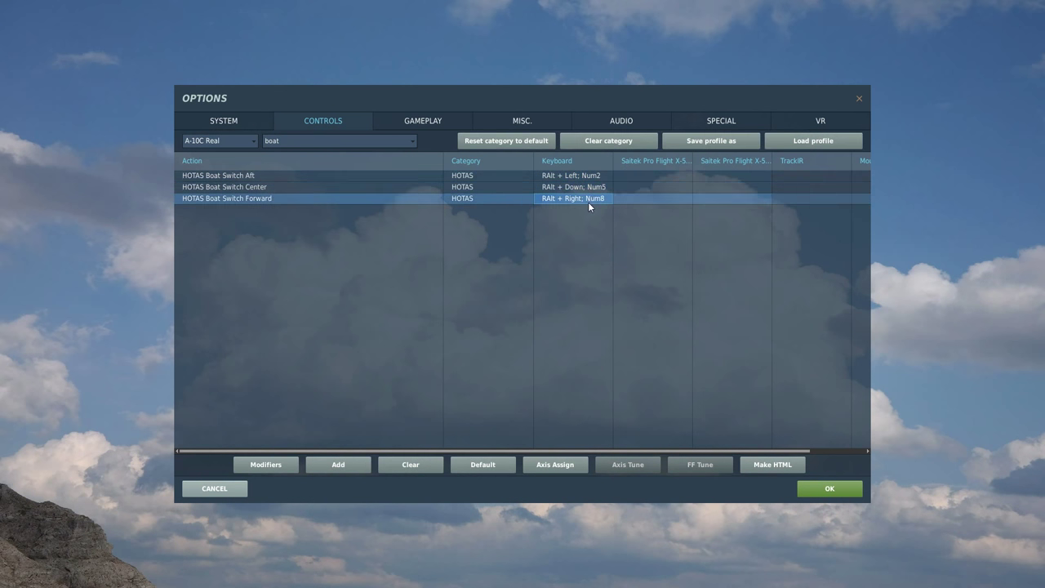
left_click(593, 188)
left_click(598, 176)
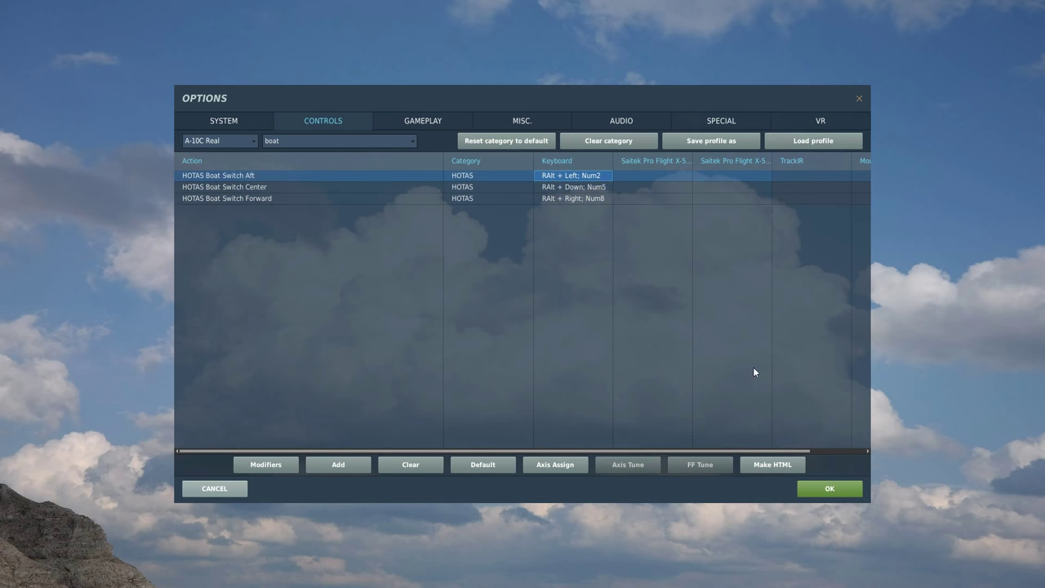
Save the control settings and close the Options window with OK
left_click(837, 489)
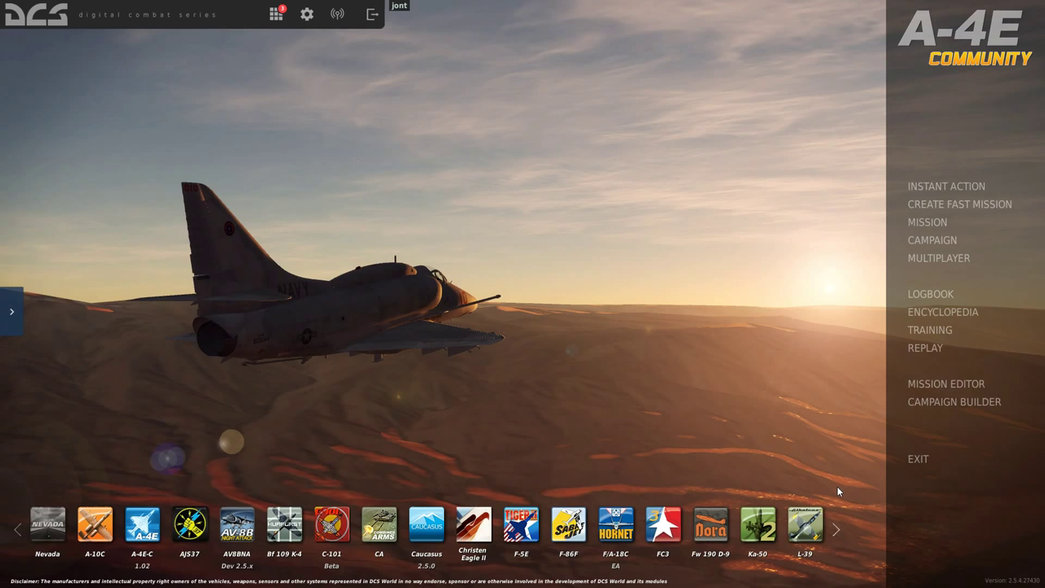